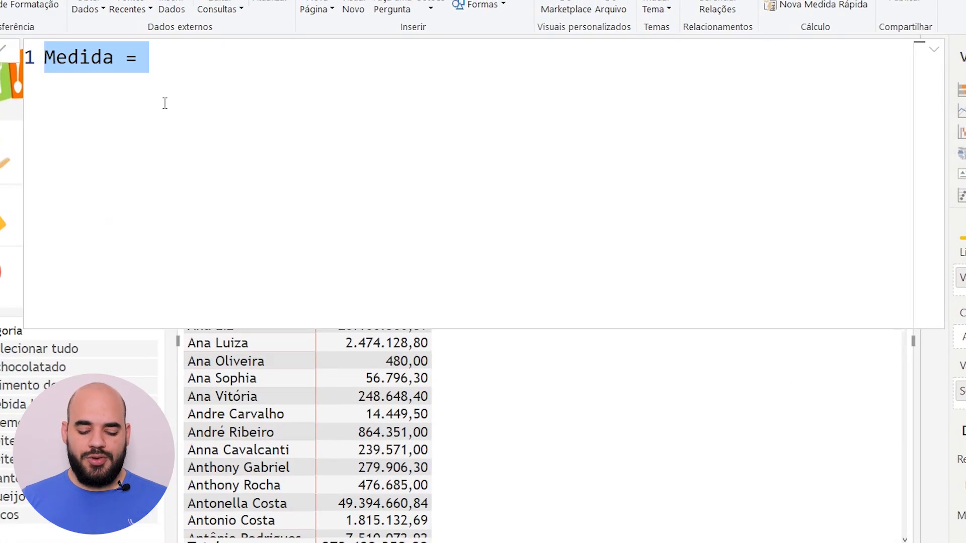
Define the new measure as Ultima Vendas = MAX(Vendas[Data Pedido]).
text(Ultiva V)
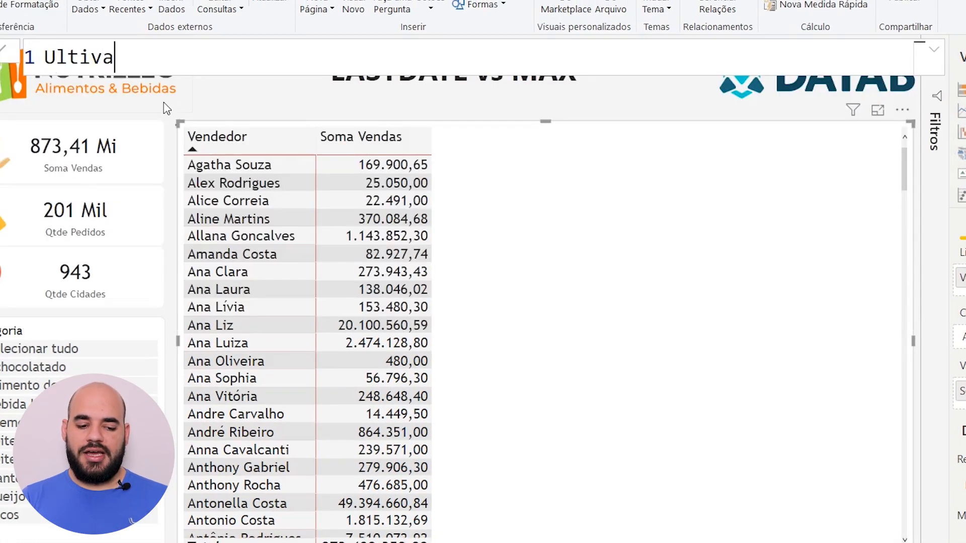
key(BackSpace)
key(BackSpace)
key(BackSpace)
key(BackSpace)
text(ma V)
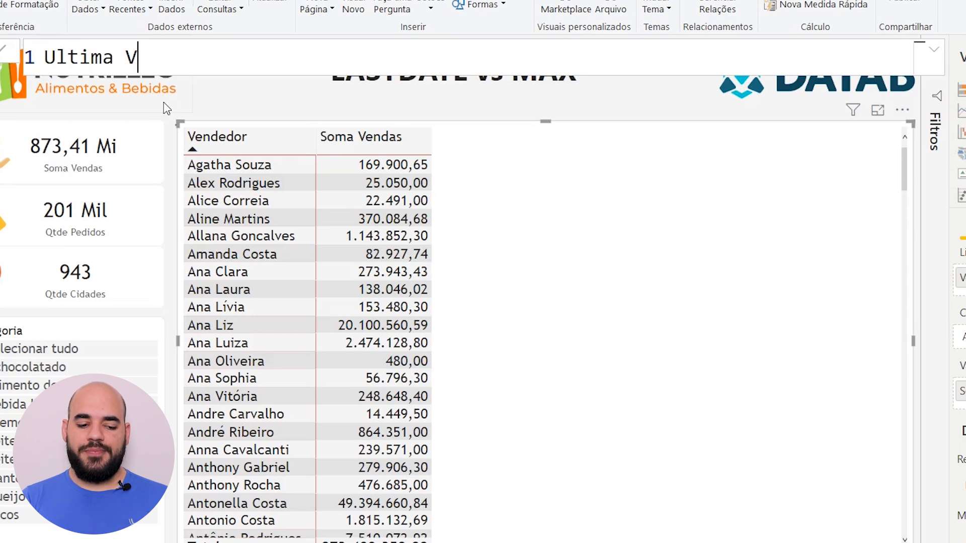
text(endas = MAX()
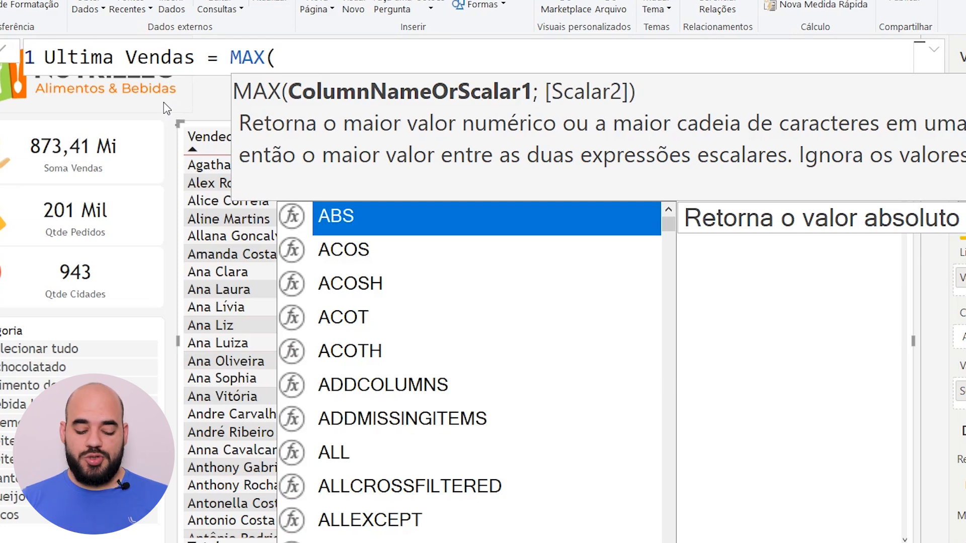
text(DATA)
key(Down)
key(Down)
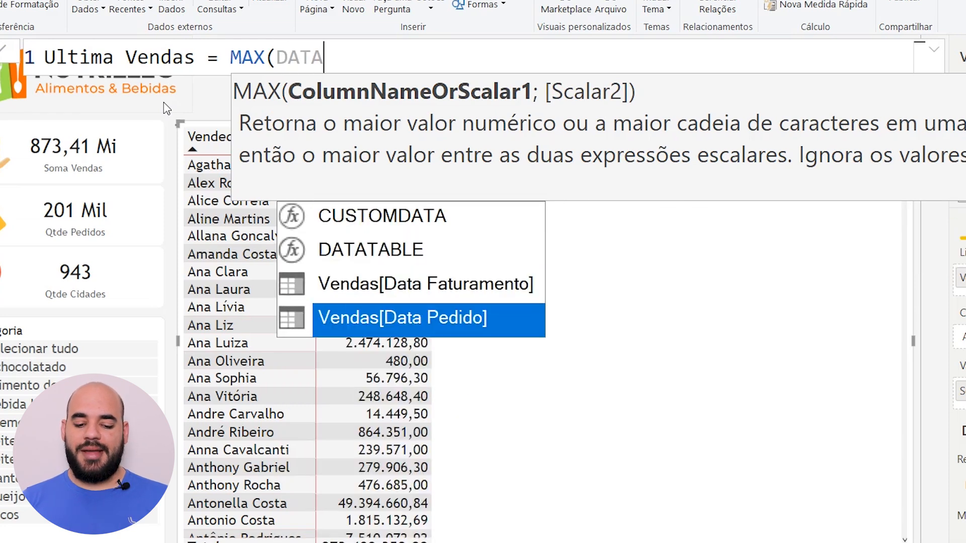
key(Tab)
text())
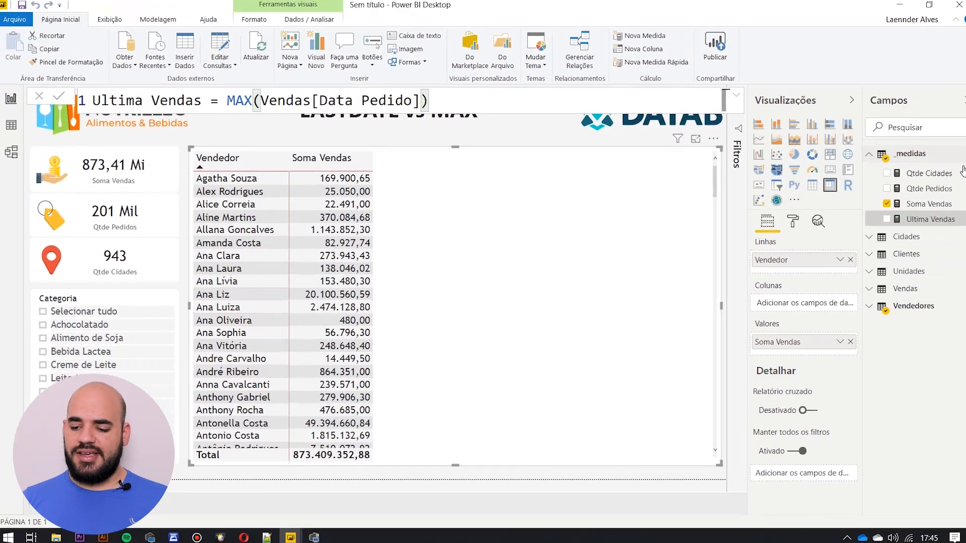
Add the Ultima Vendas measure to the seller matrix and format it as the date *14/03/2001 (dd/MM/yyyy).
drag(929, 221, 446, 213)
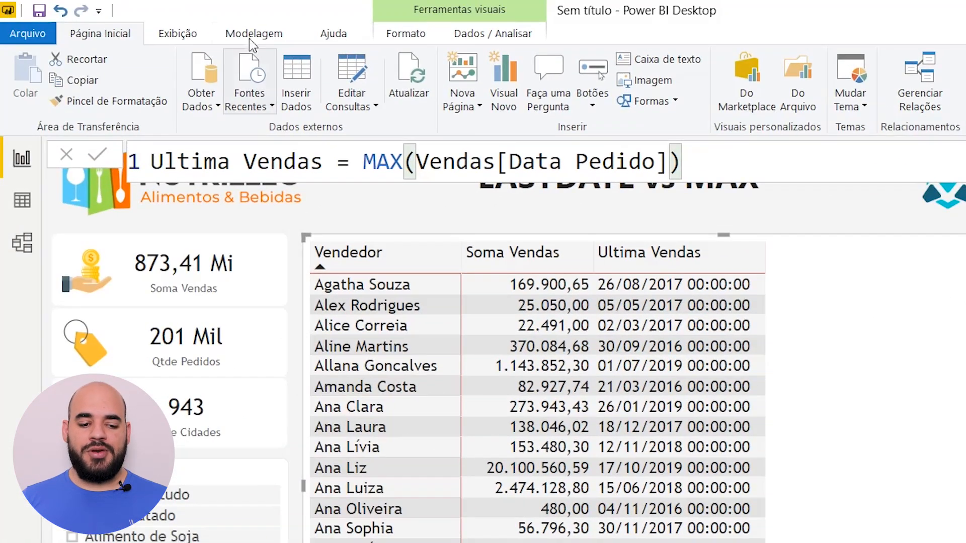
click(250, 35)
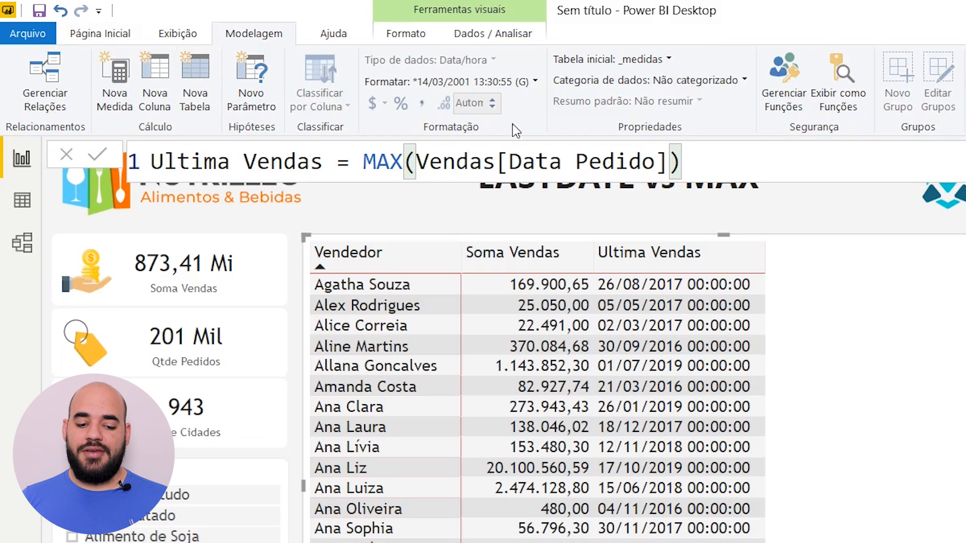
click(465, 83)
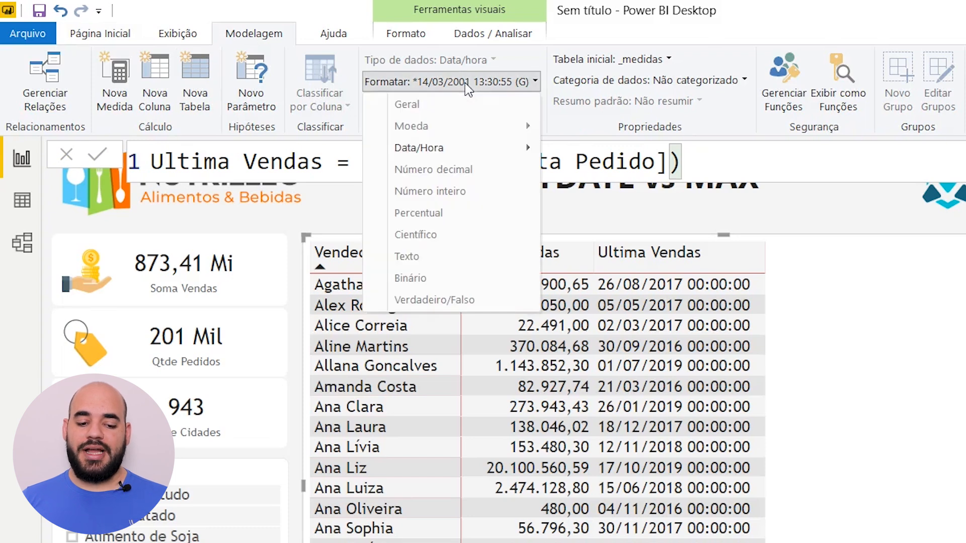
mouse_move(443, 151)
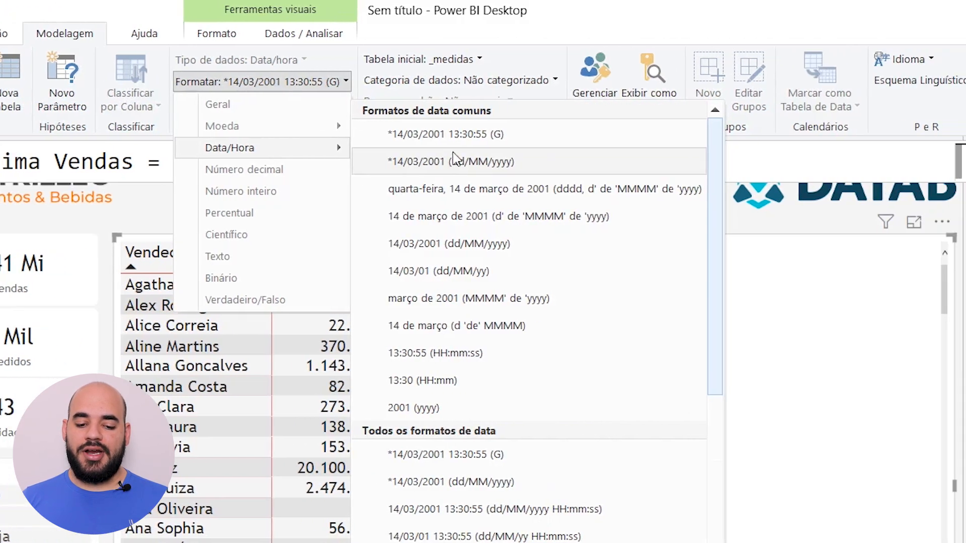
click(401, 162)
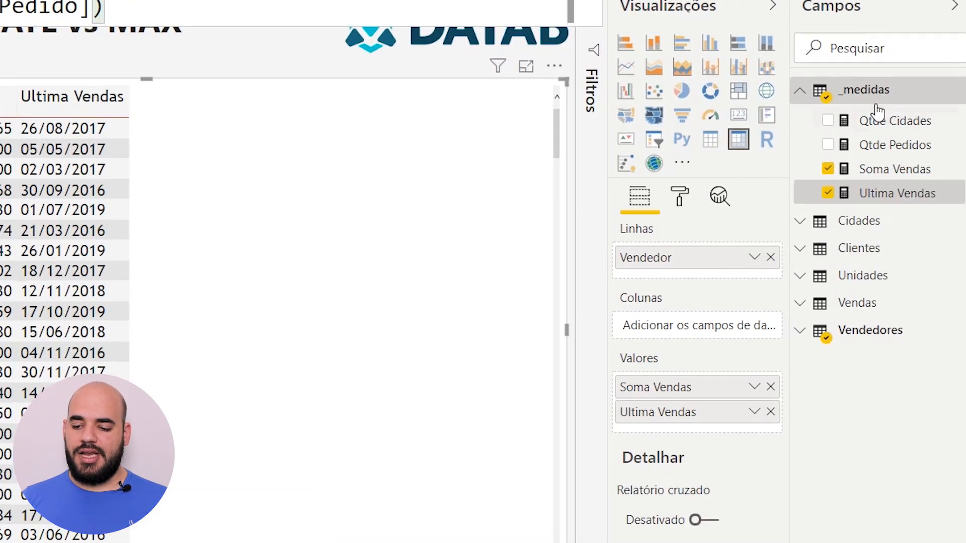
Create a new measure in the _medidas table and name it Ultima Venda 2.
right_click(878, 101)
click(847, 123)
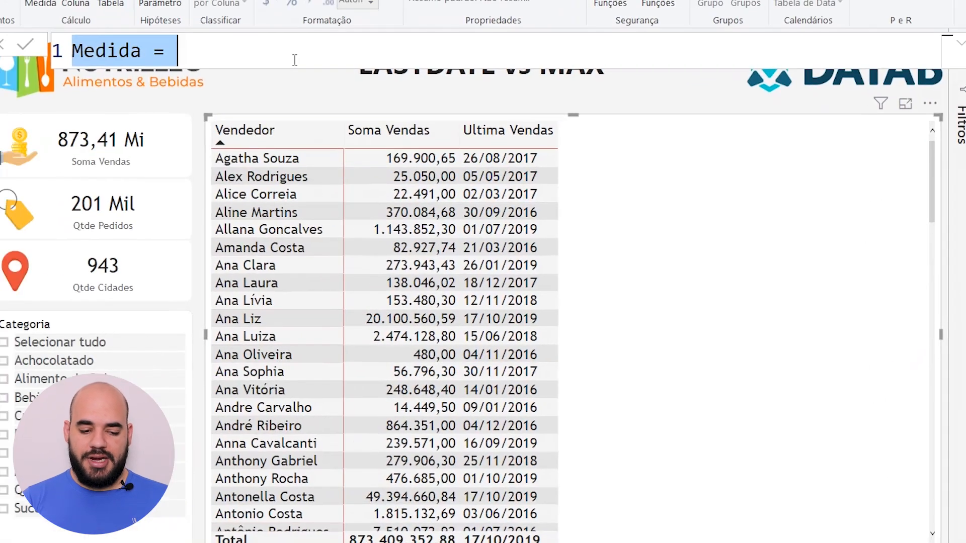
text(uLTI)
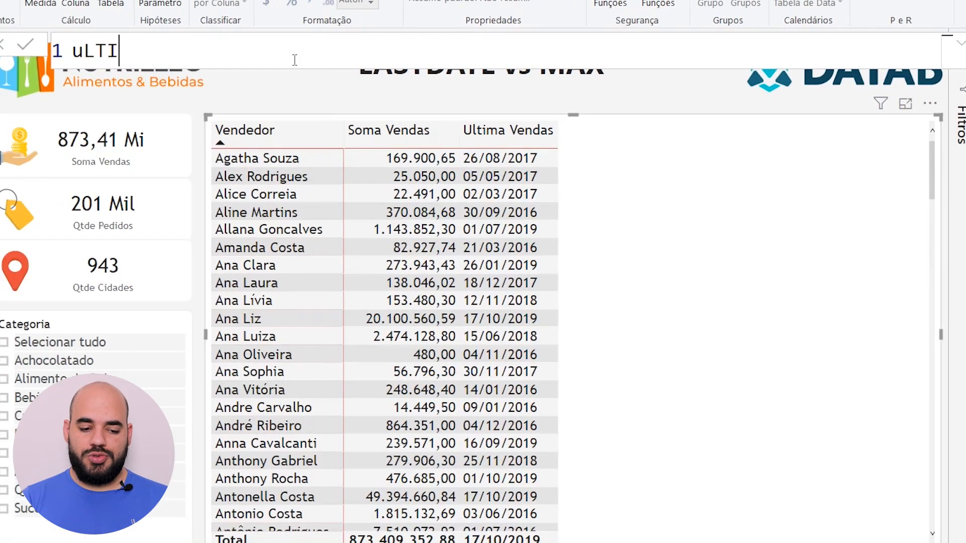
key(BackSpace)
key(BackSpace)
key(BackSpace)
key(BackSpace)
text(Ultima V)
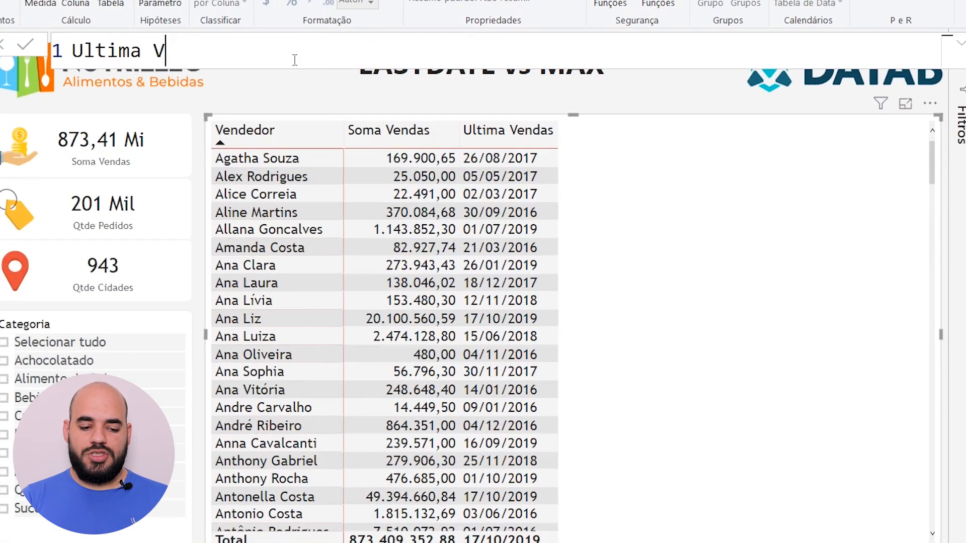
text(enda 2 = )
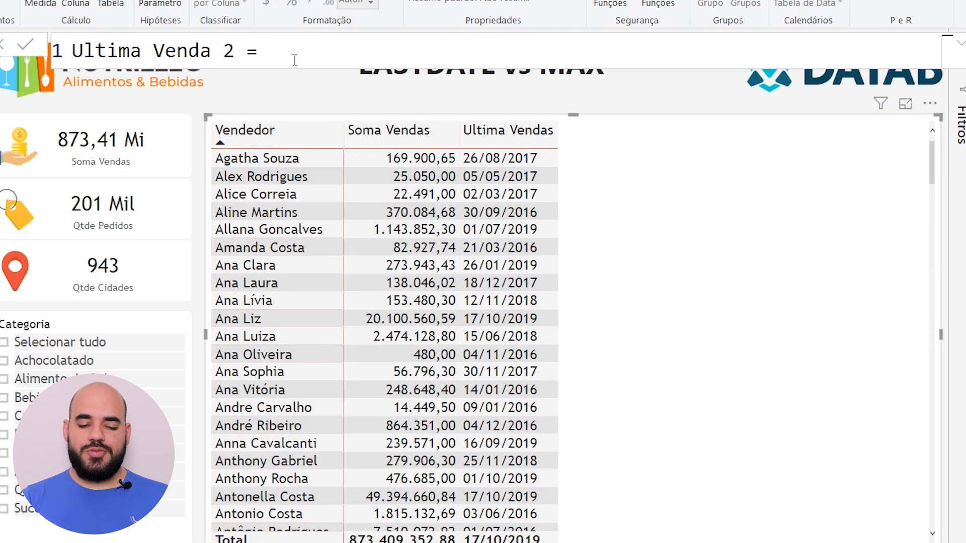
Define the Ultima Venda 2 measure as LASTDATE(Vendas[Data Pedido]).
text(LASTDATE()
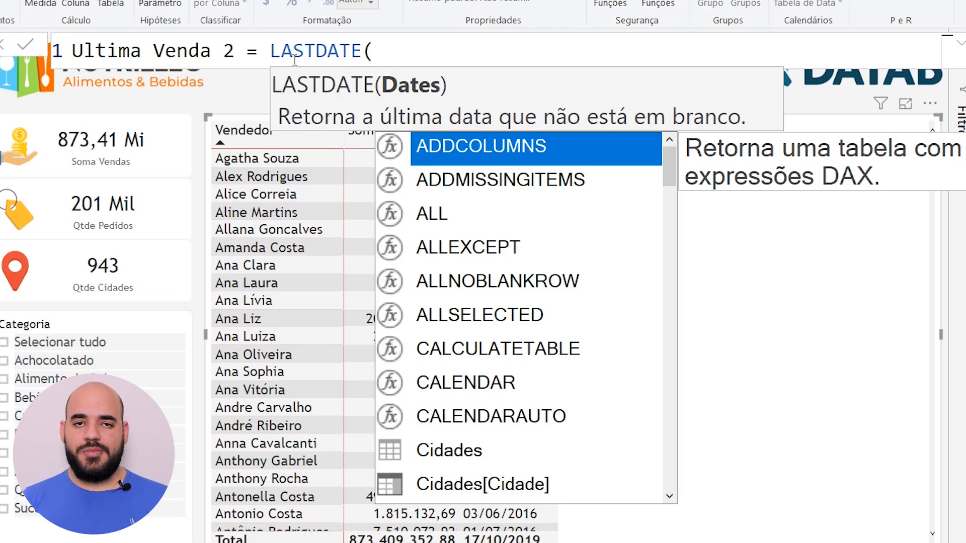
text(DATA)
key(Down)
key(Down)
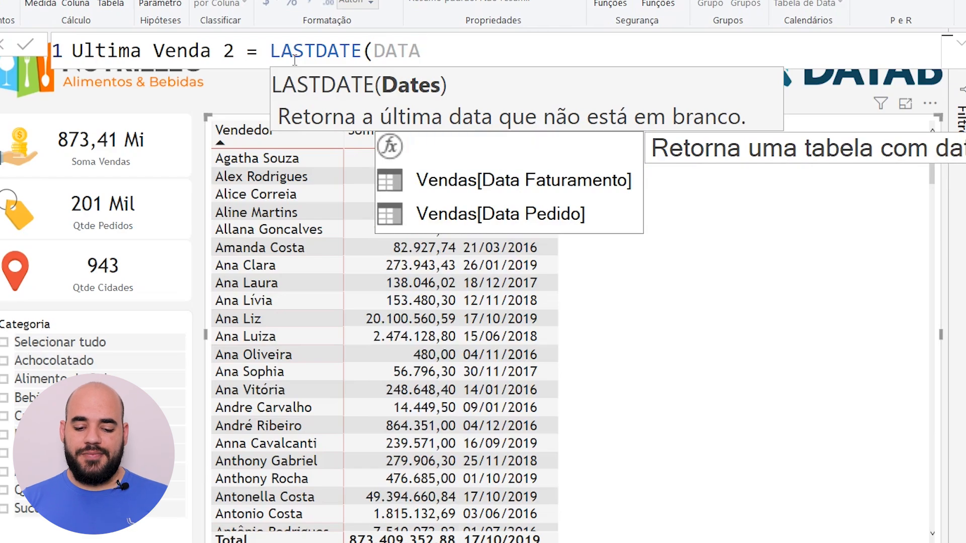
key(Tab)
text())
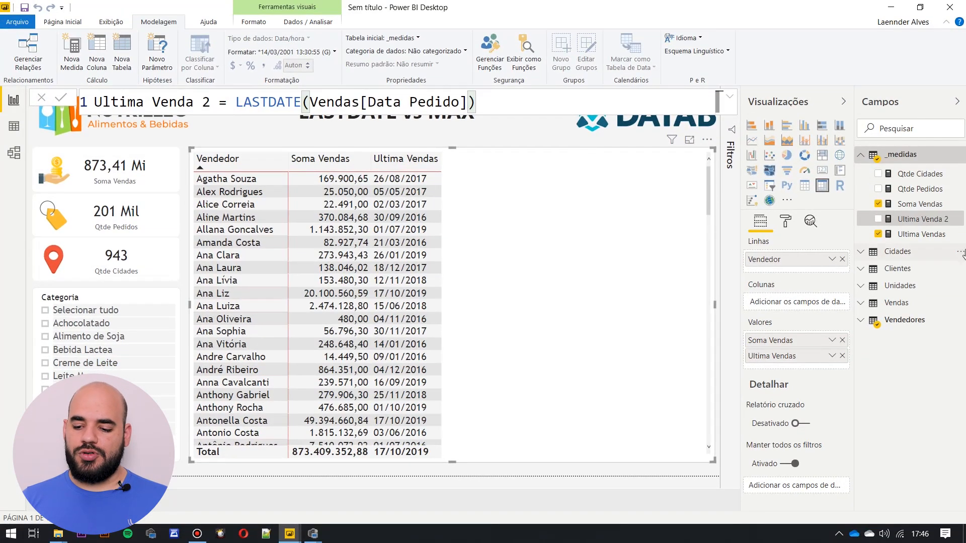
Add the Ultima Venda 2 measure to the seller matrix and format it as the date *14/03/2001 (dd/MM/yyyy).
drag(933, 222, 497, 258)
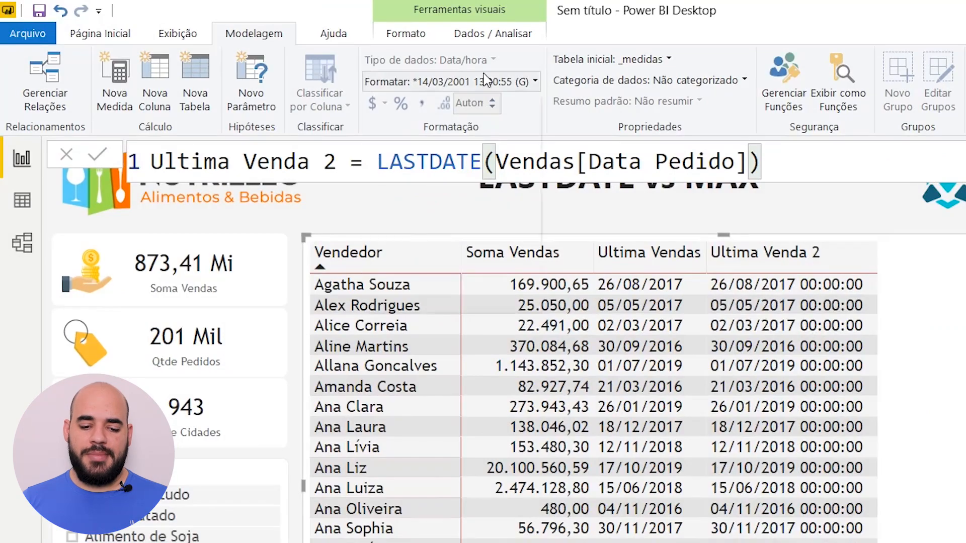
click(334, 51)
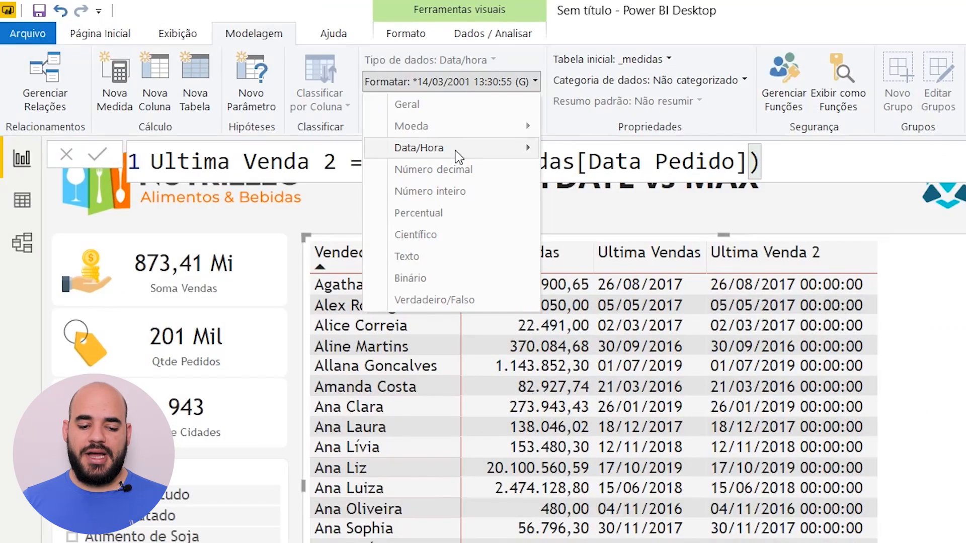
mouse_move(458, 156)
click(379, 164)
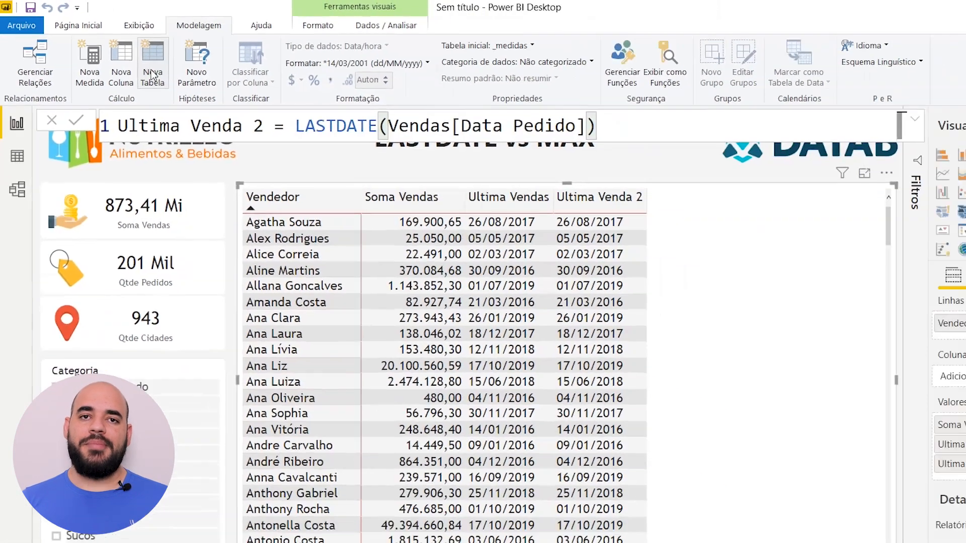
Create a new calculated table and name it Ultima Venda Tab.
click(202, 95)
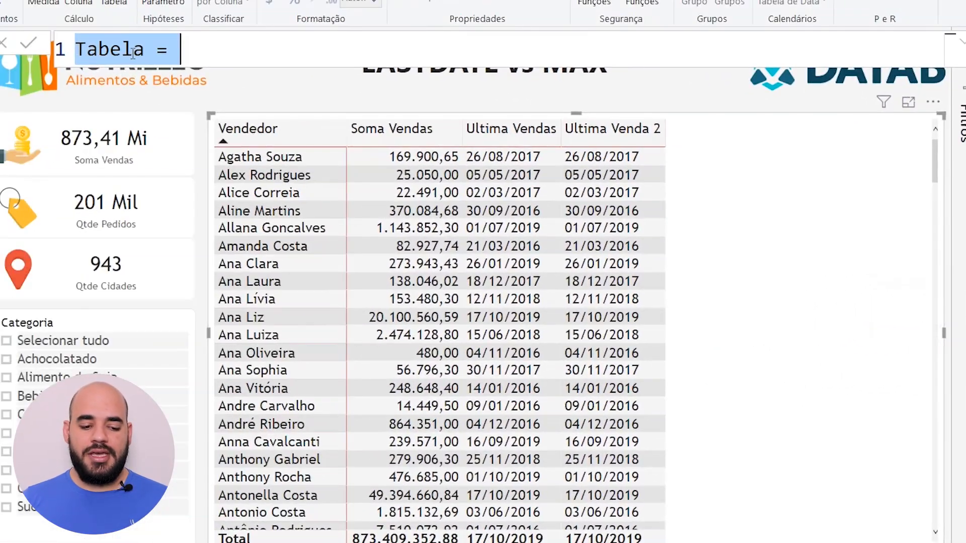
click(134, 51)
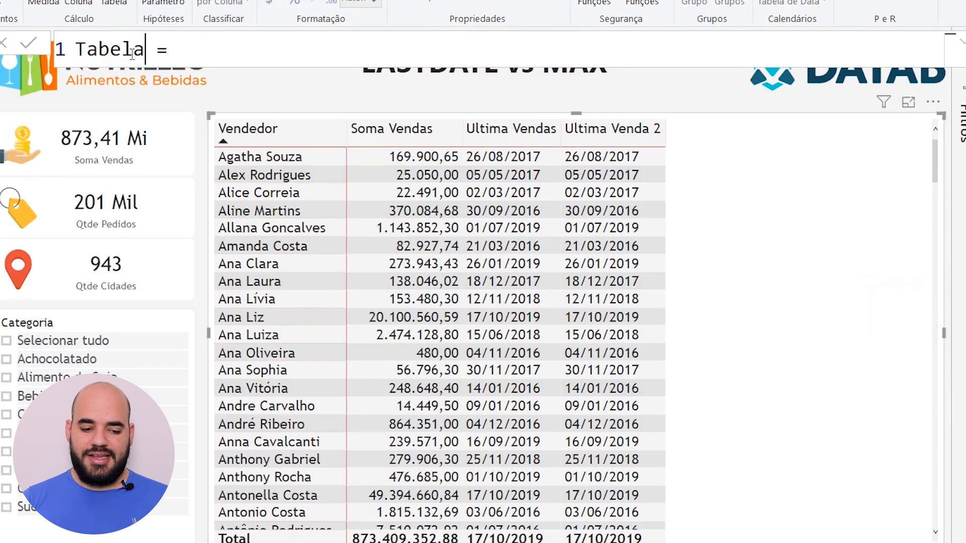
double_click(133, 50)
text(uLT)
key(BackSpace)
key(BackSpace)
key(BackSpace)
text(Ultima)
text( Venda Tab)
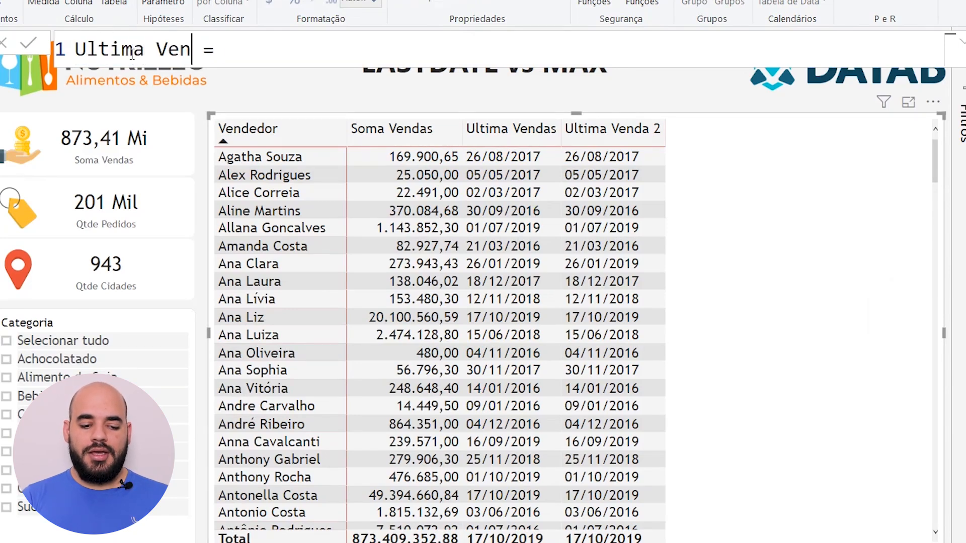
key(Right)
key(Right)
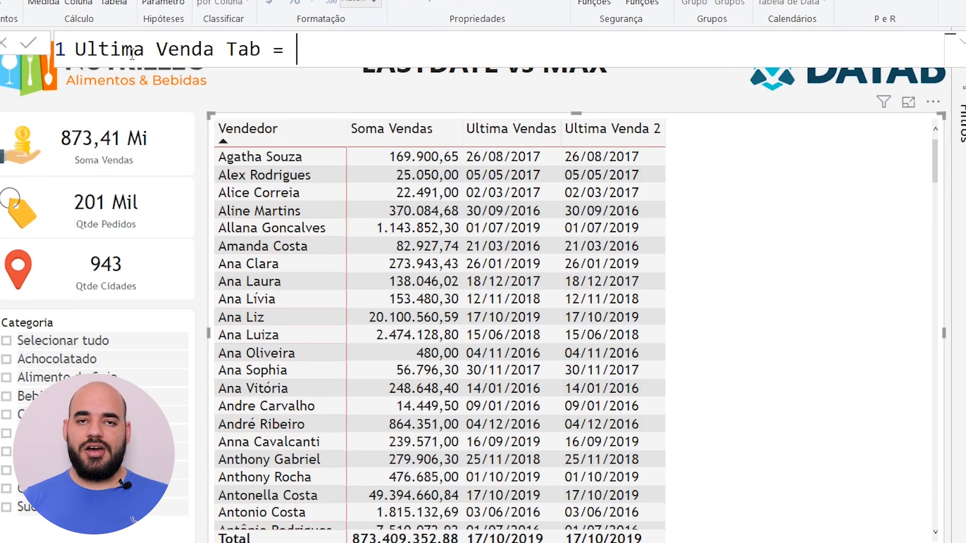
Define the Ultima Venda Tab table as LASTDATE(Vendas[Data Pedido]).
text(LAST)
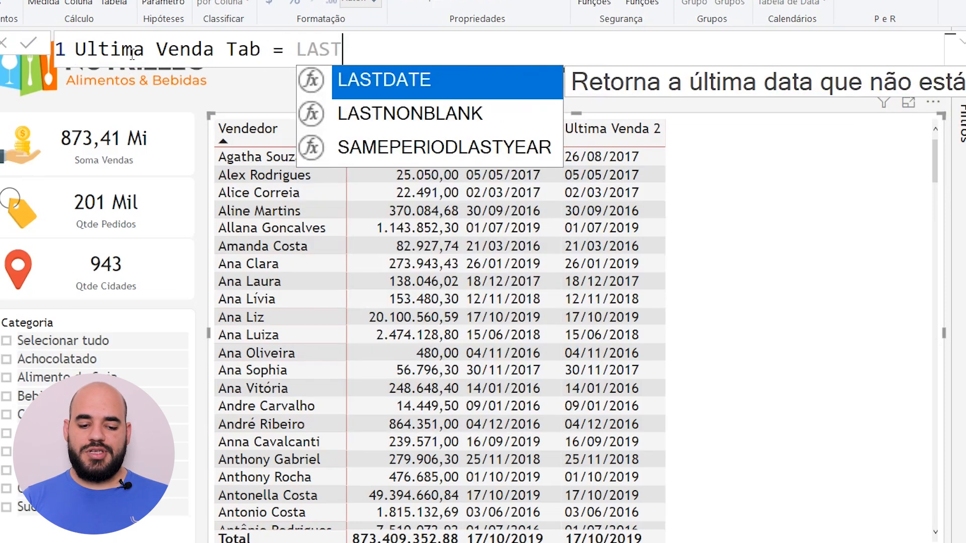
key(Tab)
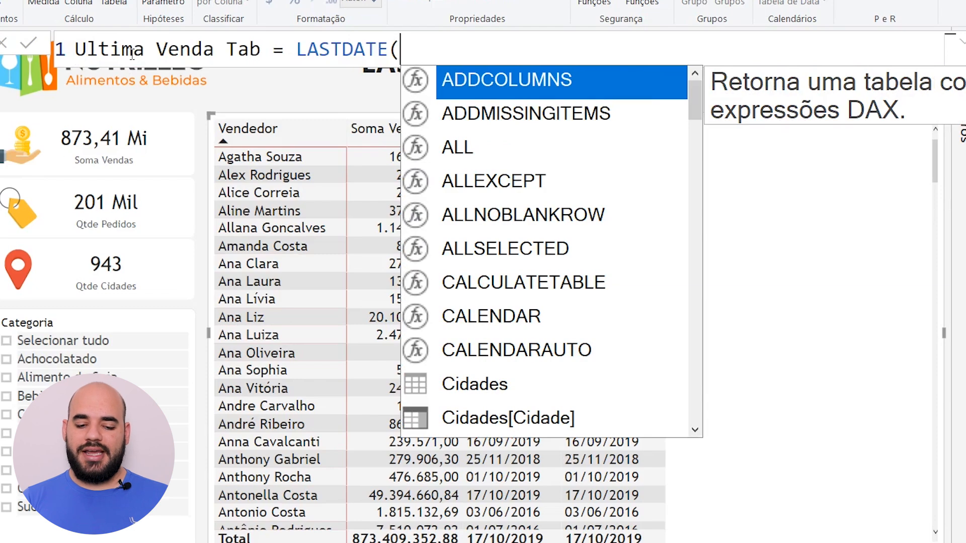
text(DATA)
key(Down)
key(Down)
key(Tab)
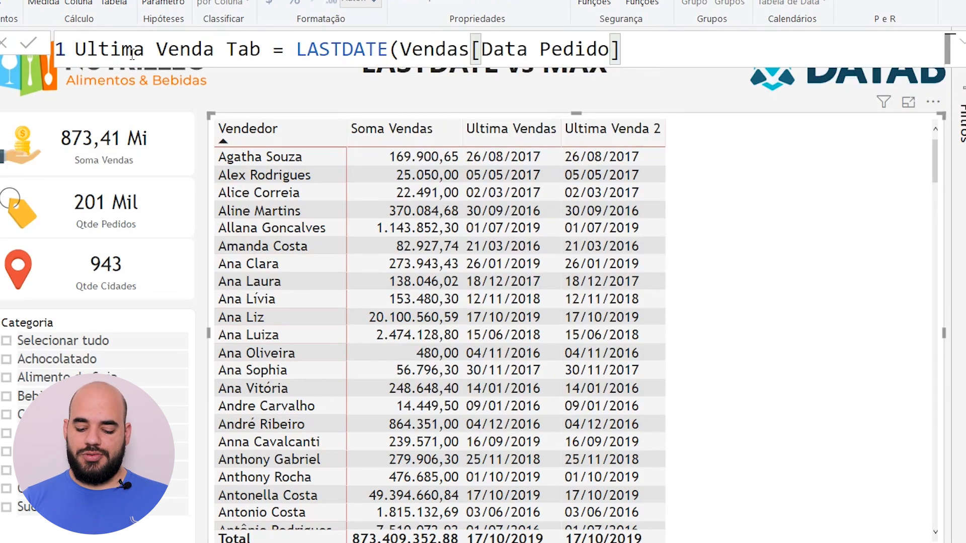
text())
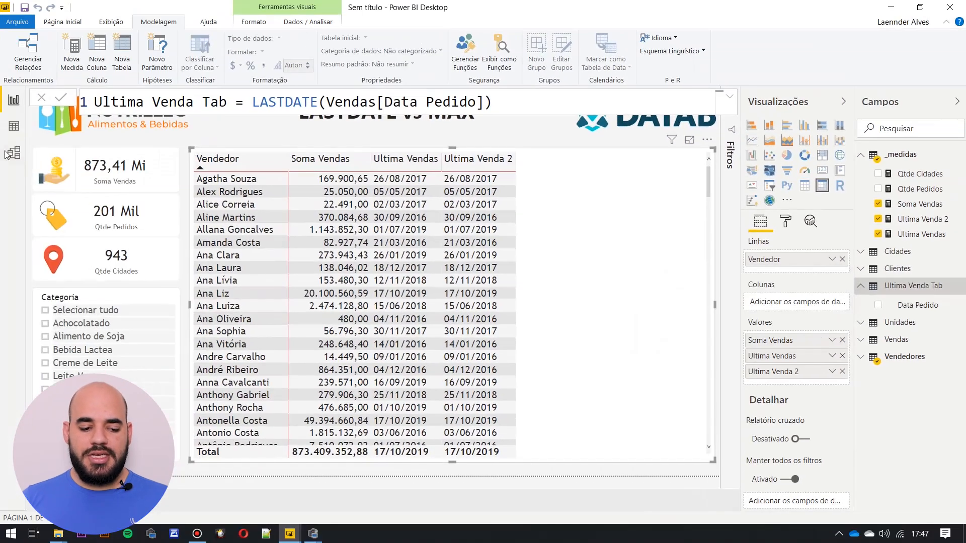
Examine the contents of the Ultima Venda Tab table in the data view, and return to the report.
click(13, 128)
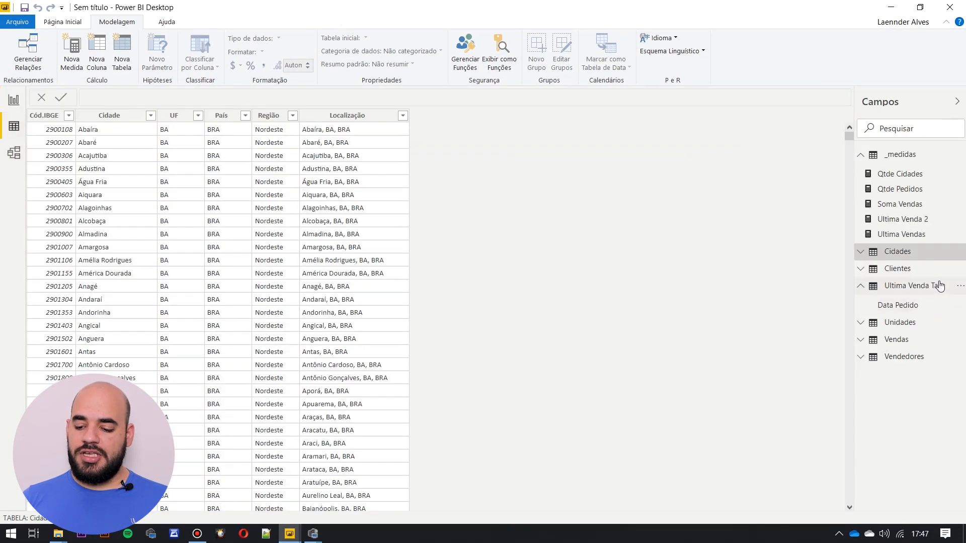
click(920, 287)
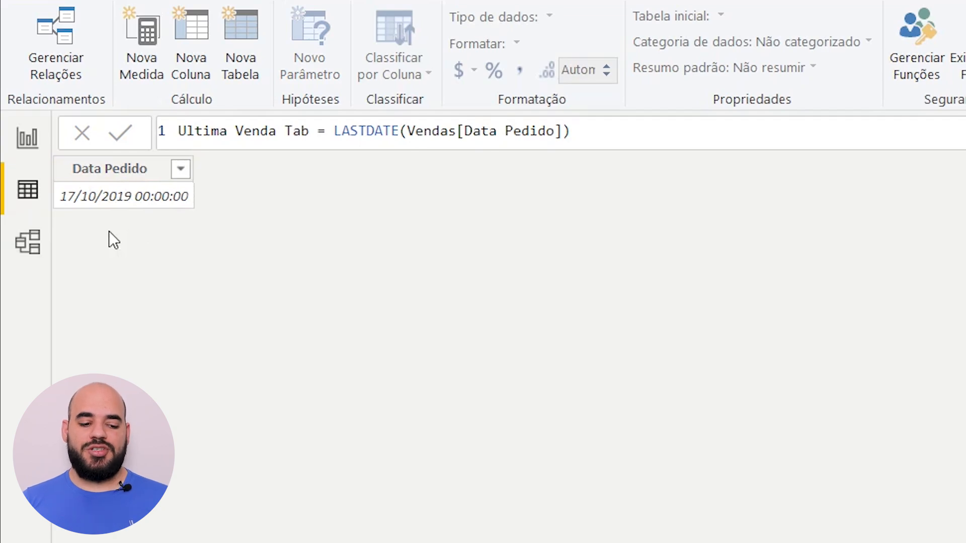
click(40, 151)
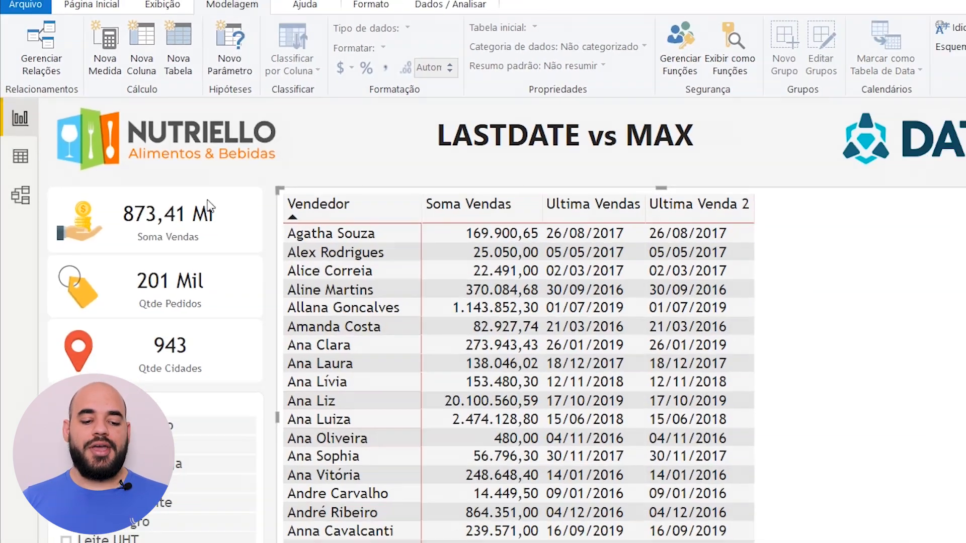
Create another calculated table and name it Ultima Venda Tab 2.
click(548, 138)
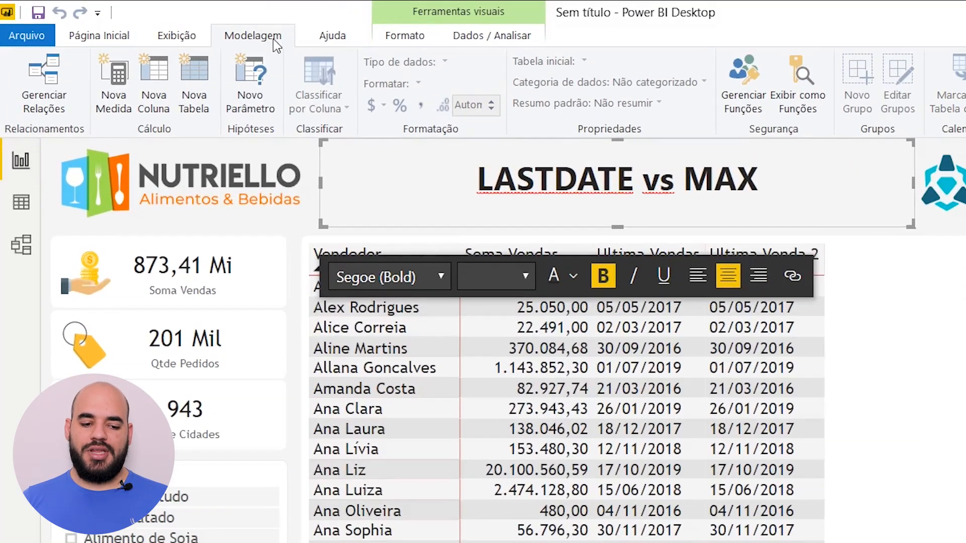
click(194, 83)
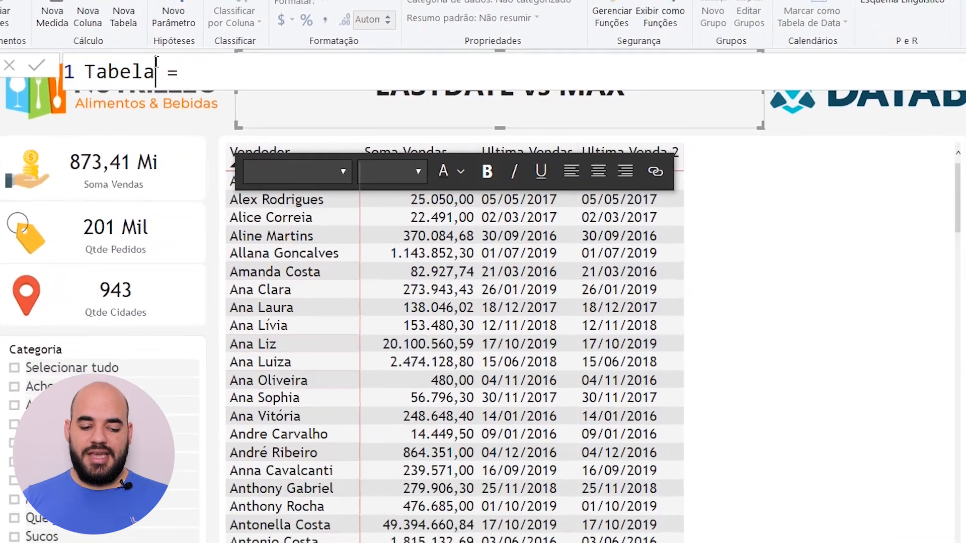
double_click(215, 135)
text(Ultima Venda )
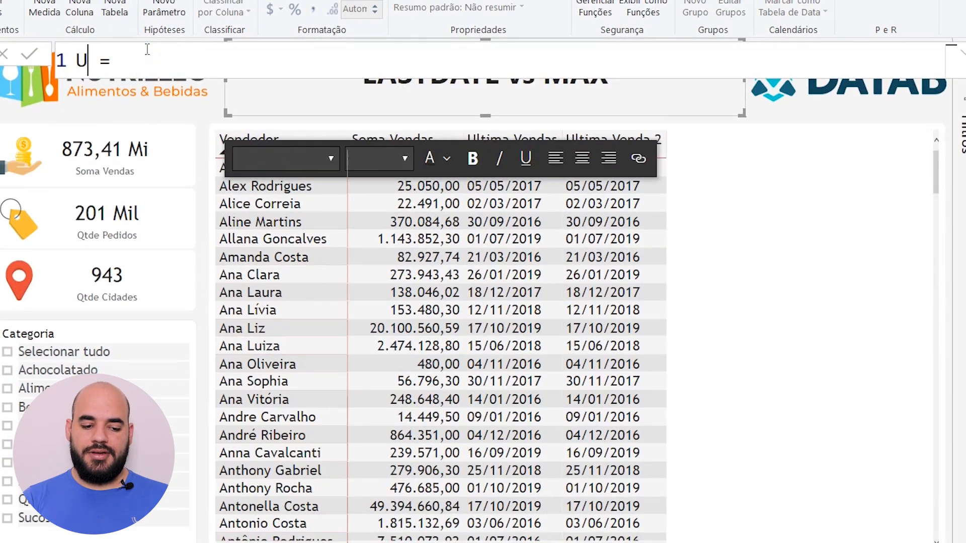
text(Tab 2)
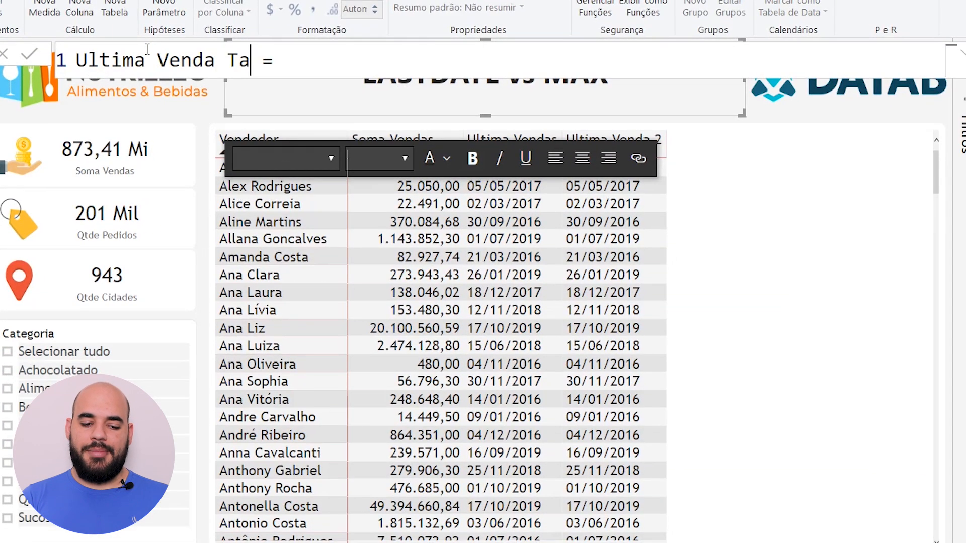
Try to define the Ultima Venda Tab 2 table as MAX(Vendas[Data Pedido]).
key(End)
text(MAX)
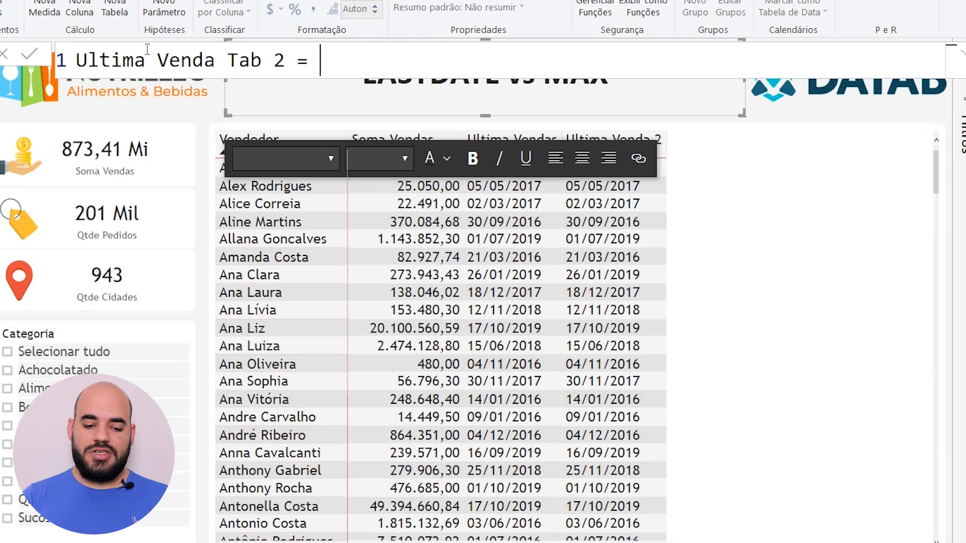
text(()
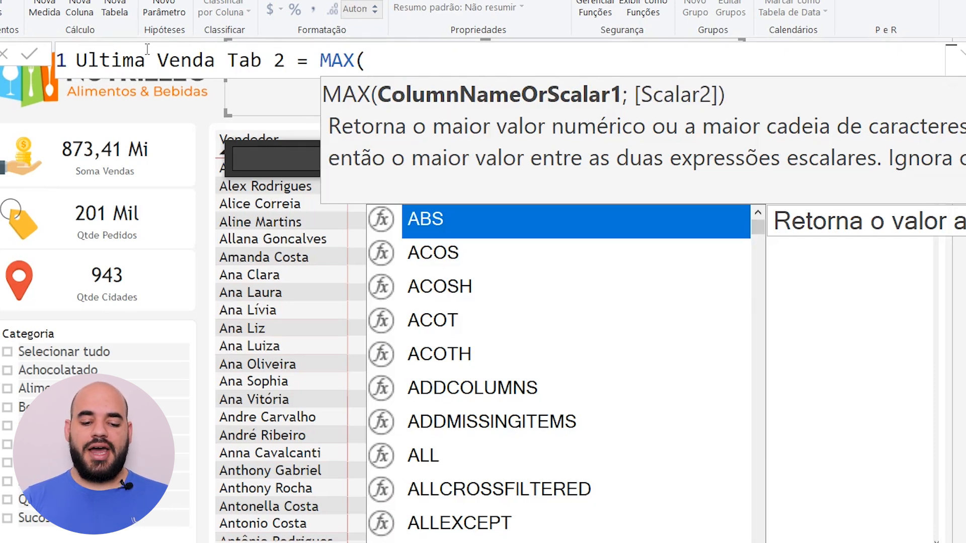
text(C)
key(BackSpace)
text(DATA)
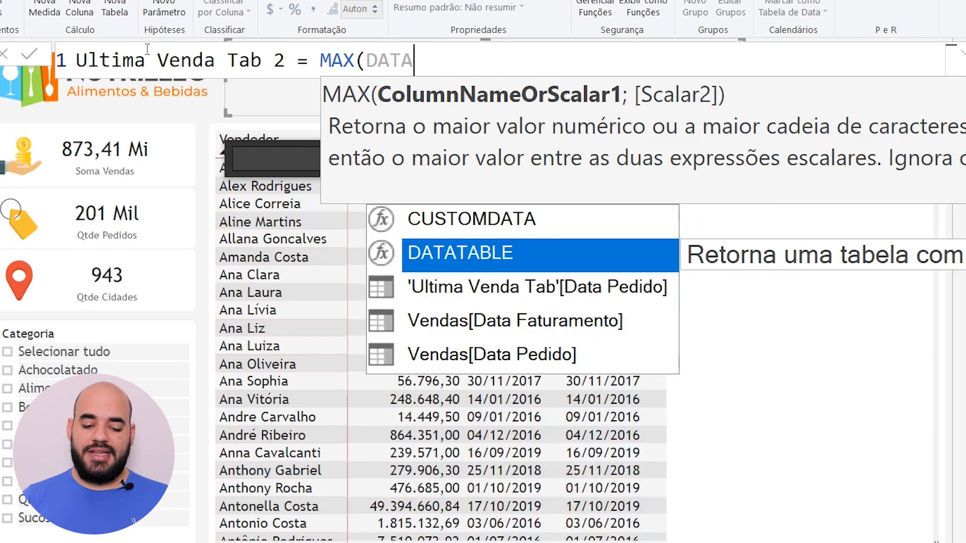
key(Down)
key(Down)
text())
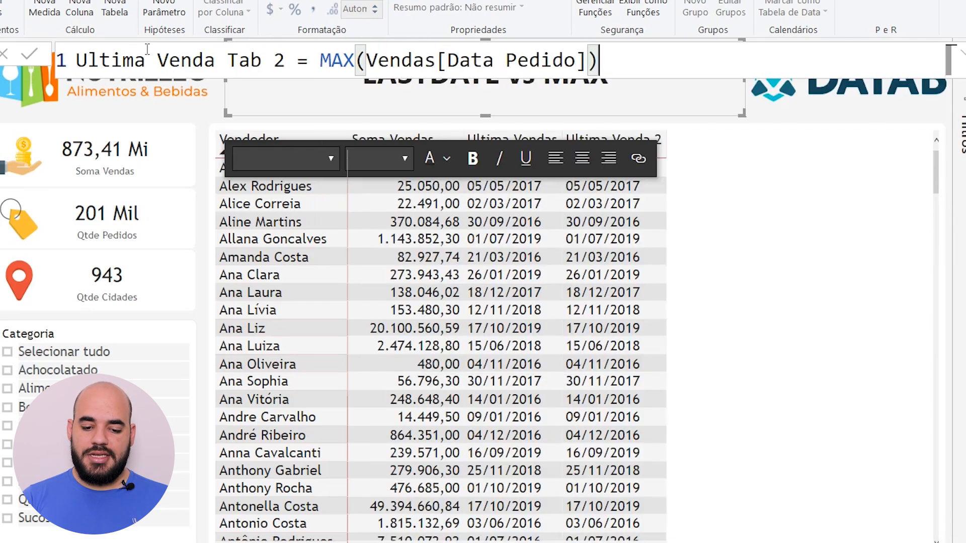
key(Return)
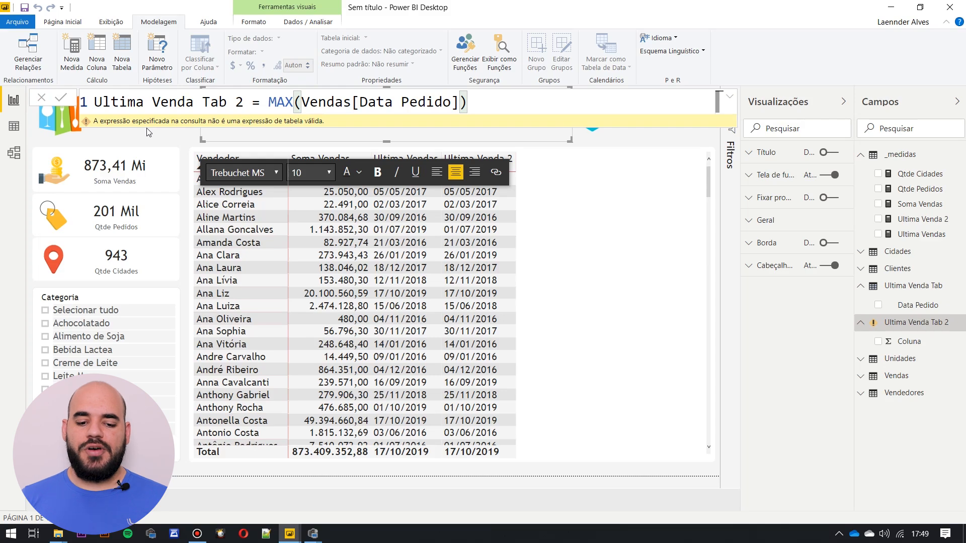
Create a new measure in the _medidas table and name it Soma Vendas UD.
click(451, 145)
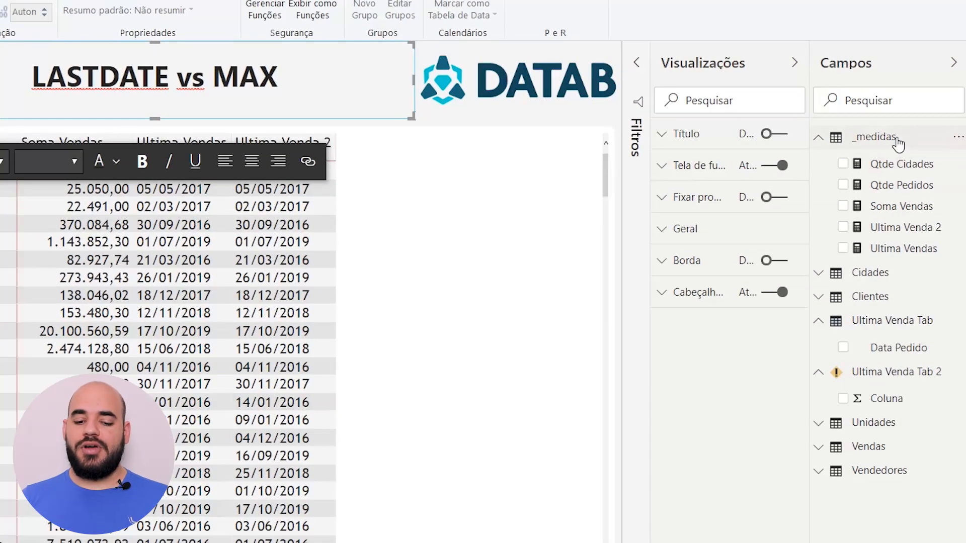
right_click(914, 157)
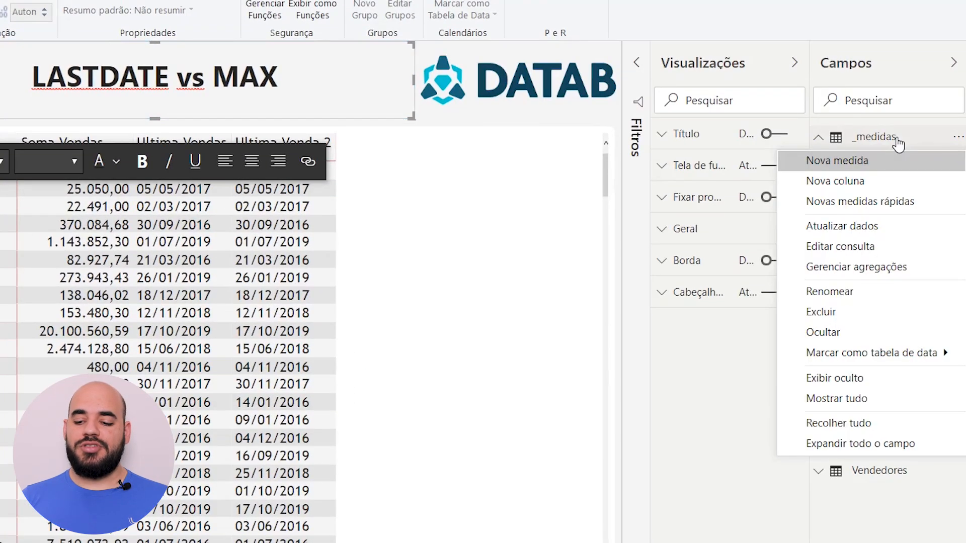
click(837, 160)
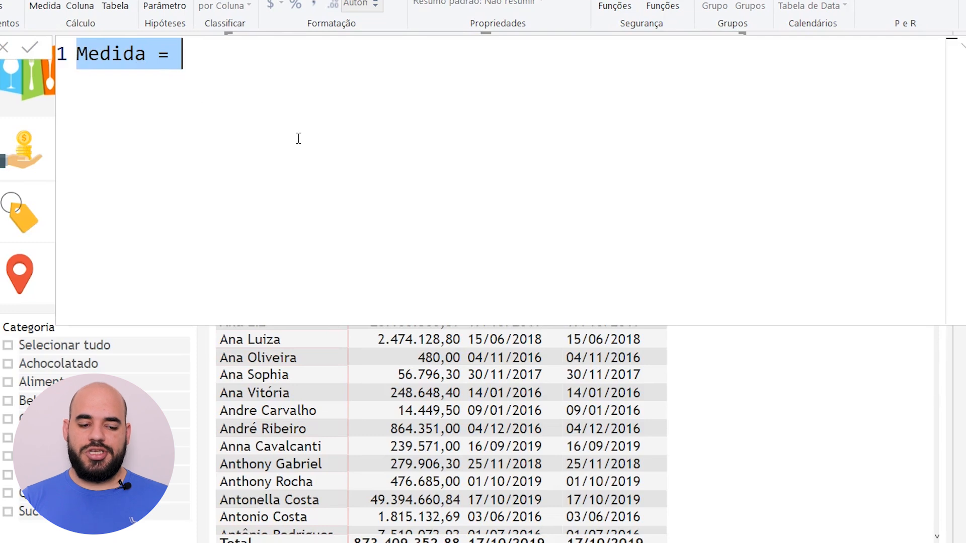
text(So)
key(BackSpace)
key(BackSpace)
text(Soma Vendas UD =)
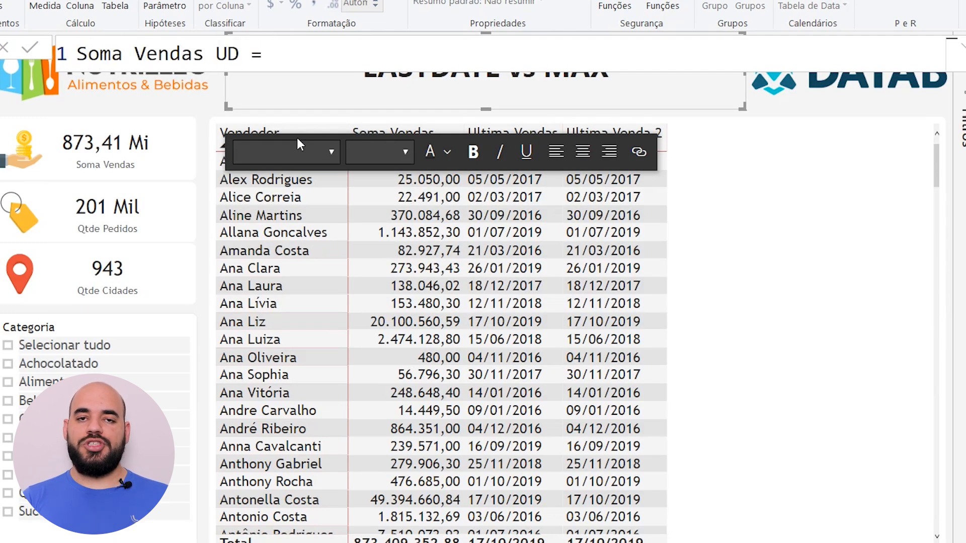
Start the Soma Vendas UD formula with CALCULATE on its own line and [Soma Vendas] as the expression.
key(shift+Return)
text(CAL)
key(Tab)
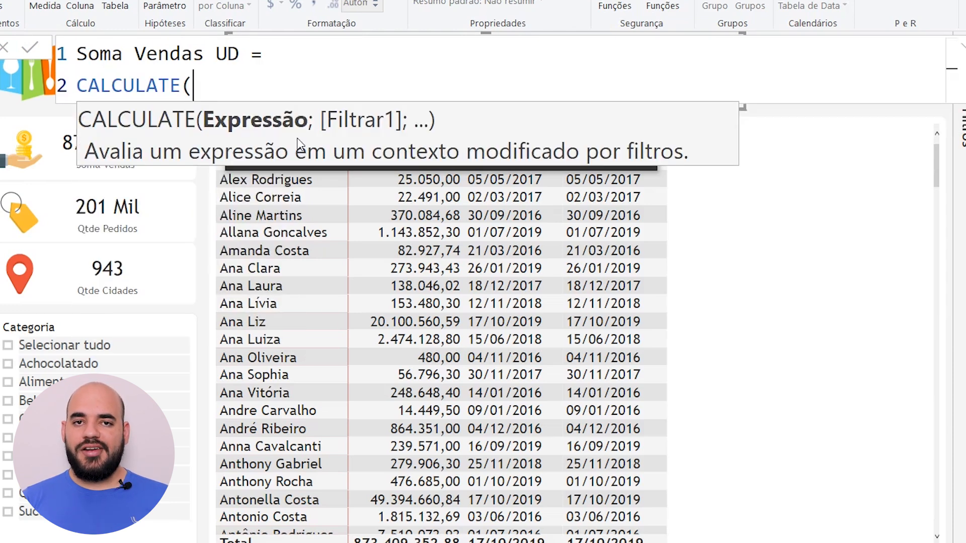
key(shift+Return)
text([SO)
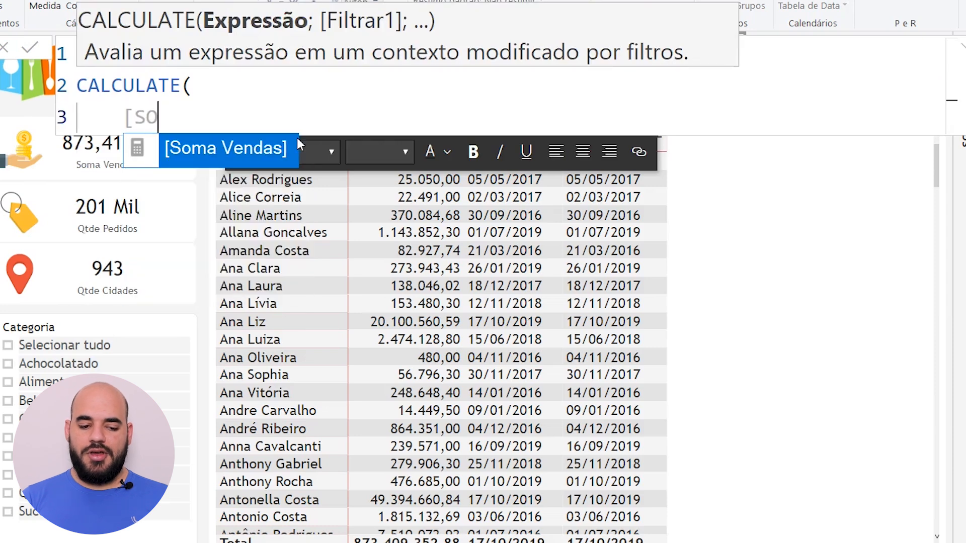
key(Tab)
text(;)
key(shift+Return)
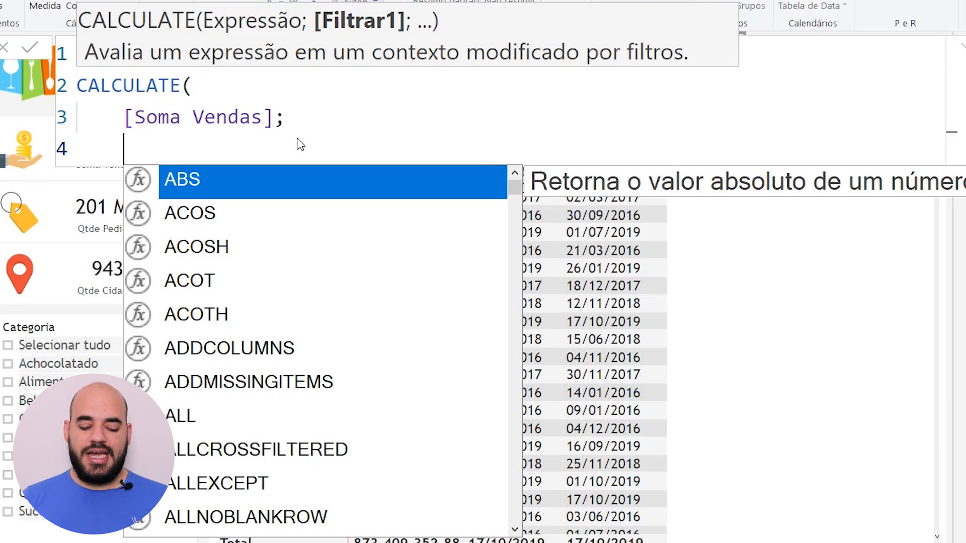
Use LASTDATE(Vendas[Data Pedido]) as the CALCULATE filter of Soma Vendas UD.
text(LAST)
key(Tab)
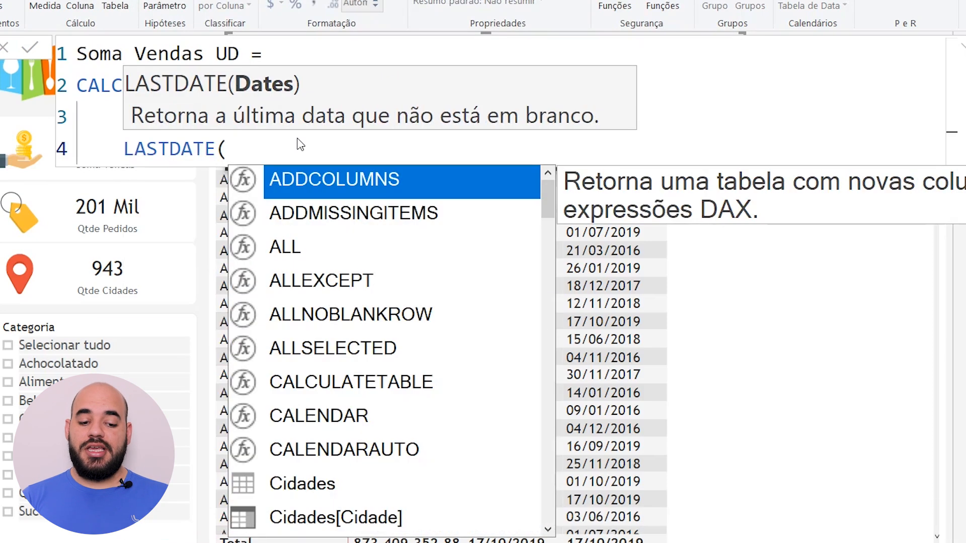
text(DATA)
key(Down)
key(Down)
key(Down)
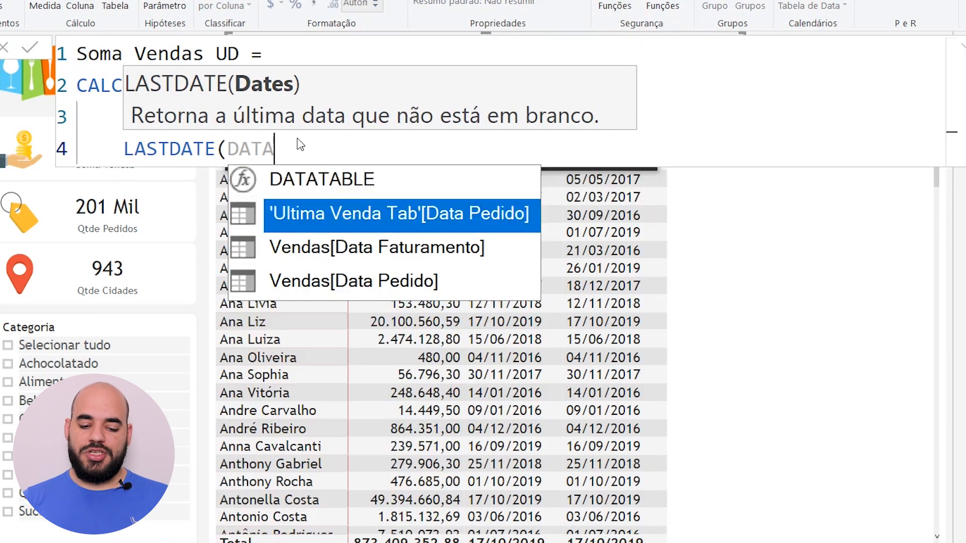
key(Tab)
text())
Complete the Soma Vendas UD measure and add it to the seller matrix.
key(Return)
text())
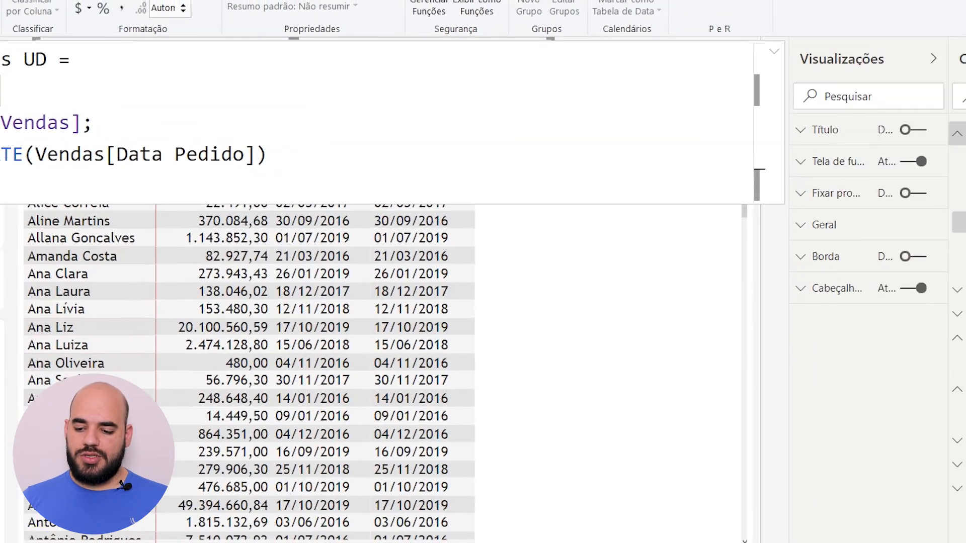
drag(927, 229, 402, 372)
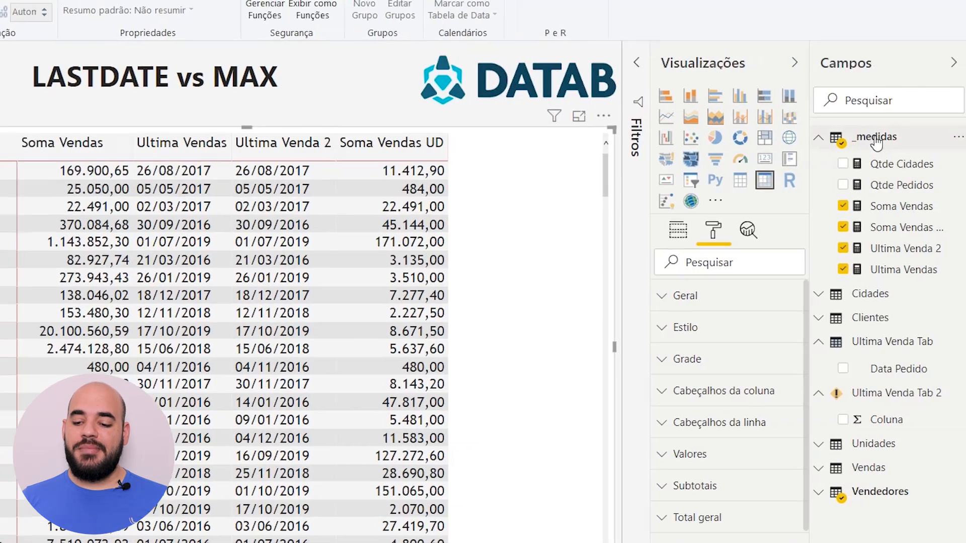
Create a new measure in the _medidas table and name it Soma Vendas UD2.
right_click(877, 142)
click(857, 159)
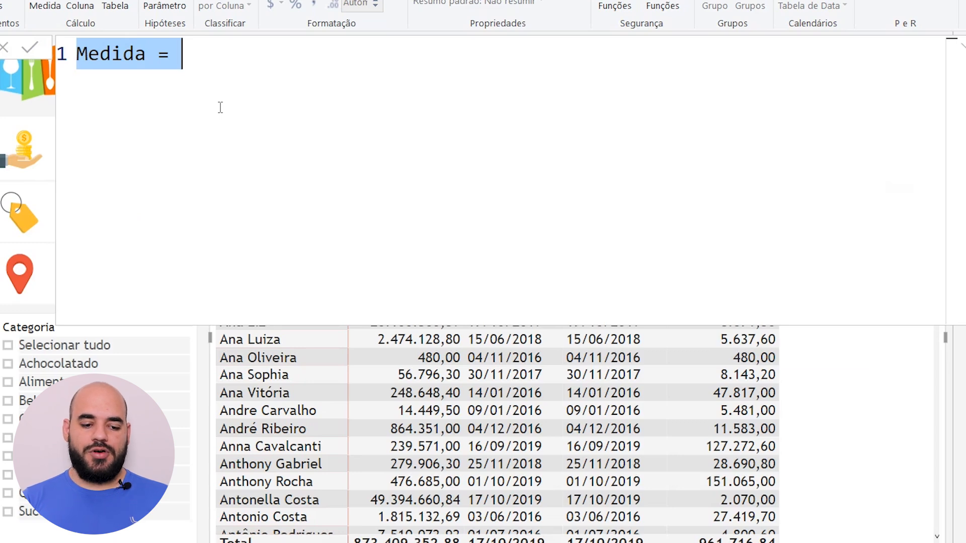
text(s)
key(BackSpace)
text(Soma Vend)
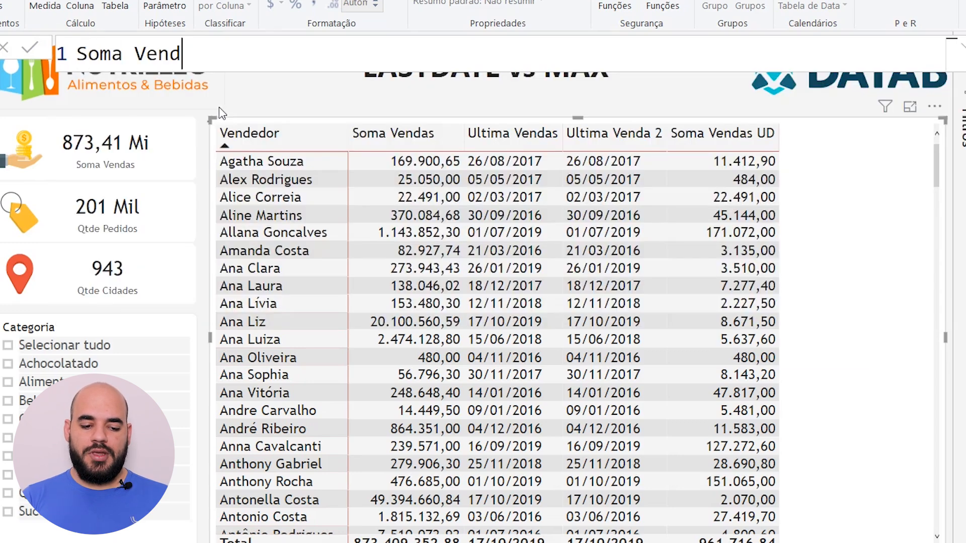
text(as UD2 =)
Start the Soma Vendas UD2 formula with CALCULATE on its own line and [Soma Vendas] as the expression.
key(shift+Return)
text(CALCULATE()
key(shift+Return)
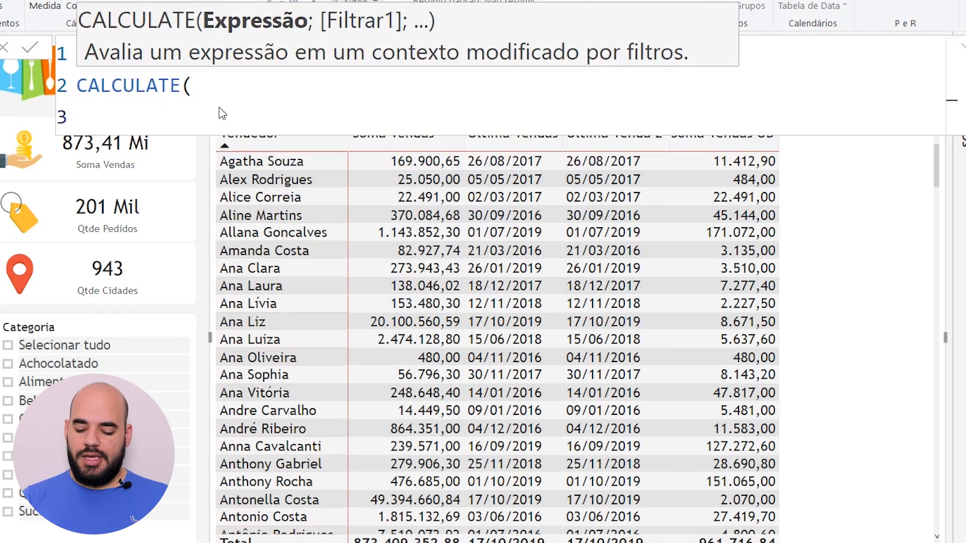
text([soma)
key(Tab)
text(;)
key(shift+Return)
Try MAX(Vendas[Data Pedido]) as the direct CALCULATE filter of Soma Vendas UD2 and close the formula.
text(max)
key(Tab)
text(()
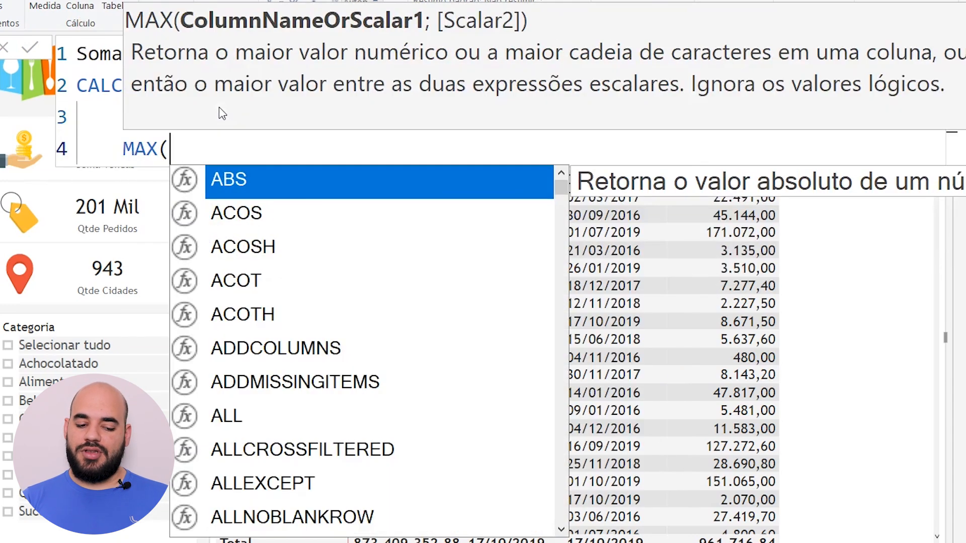
text(data)
key(Down)
key(Down)
key(Tab)
text())
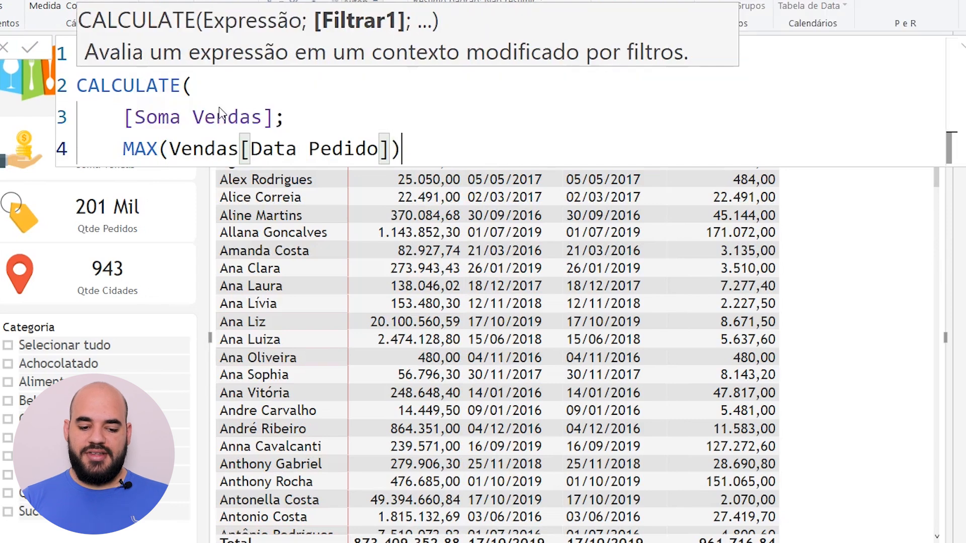
key(shift+Return)
text())
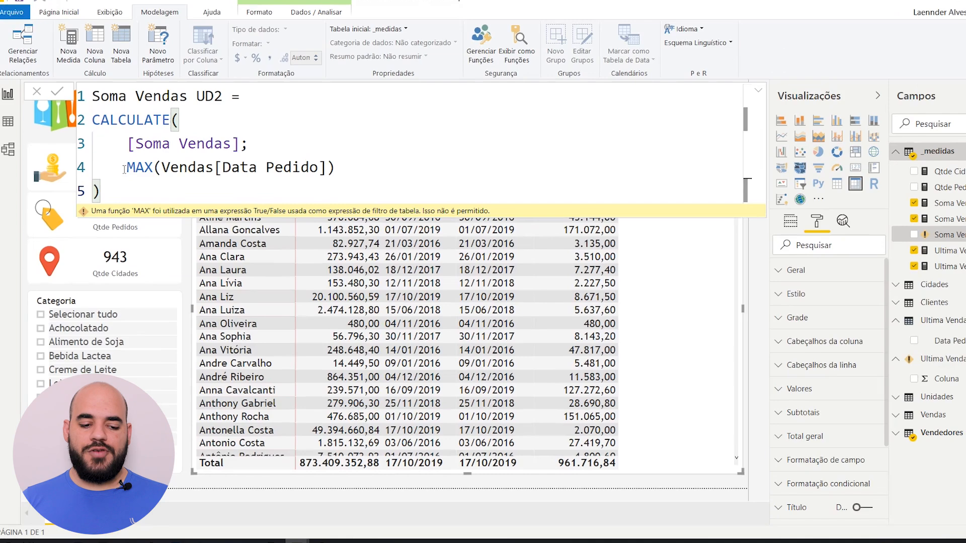
Replace the MAX filter in Soma Vendas UD2 with a FILTER function over the Vendas table.
drag(127, 170, 244, 170)
drag(346, 170, 403, 146)
key(BackSpace)
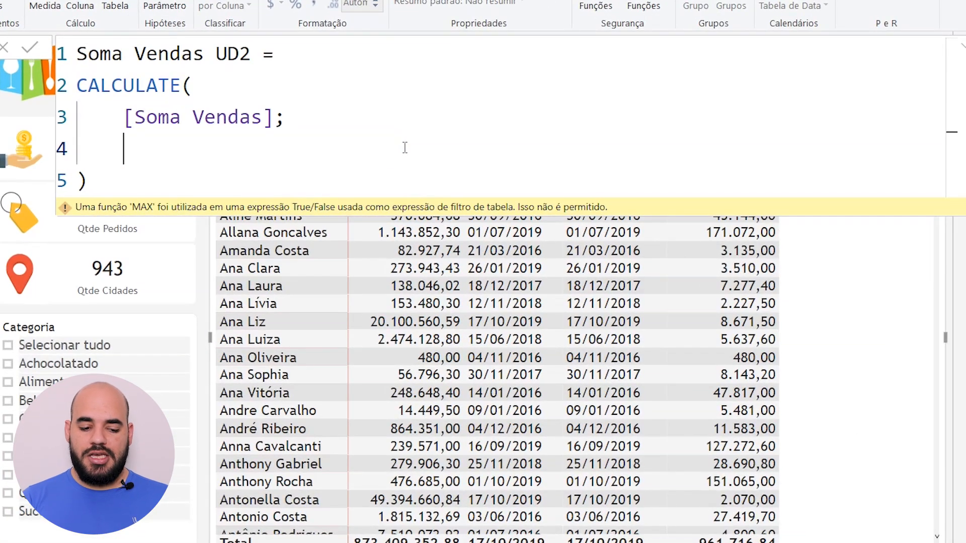
text(fil)
key(Tab)
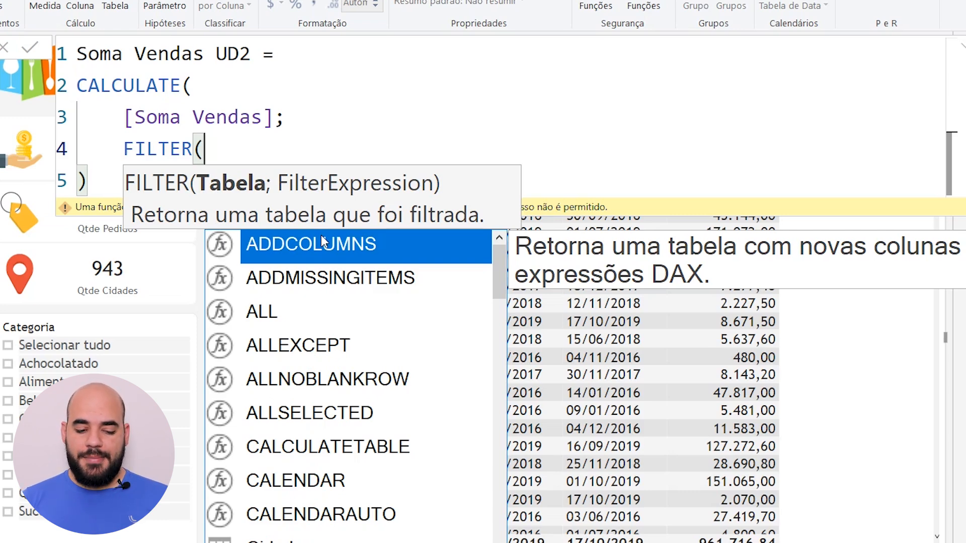
key(shift+Return)
text(vend)
key(Tab)
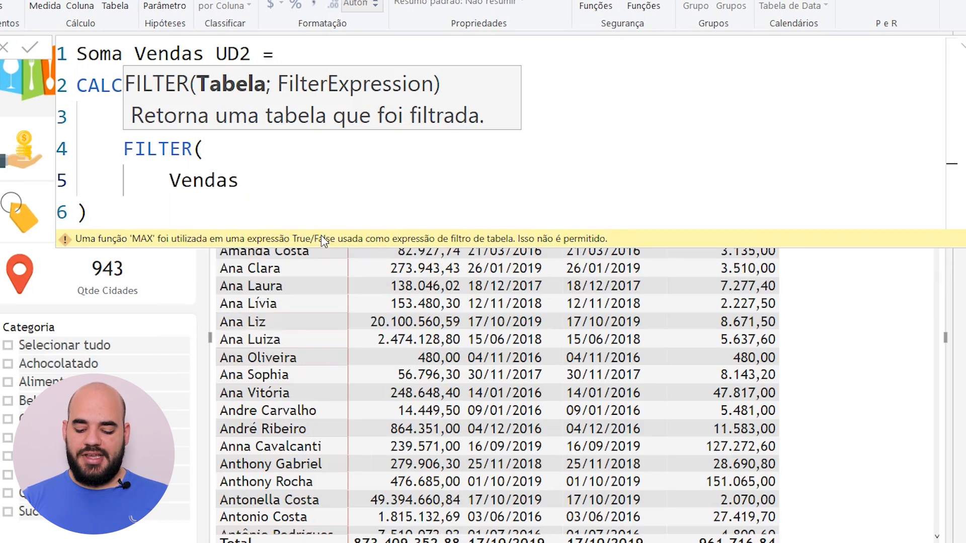
text(;)
key(shift+Return)
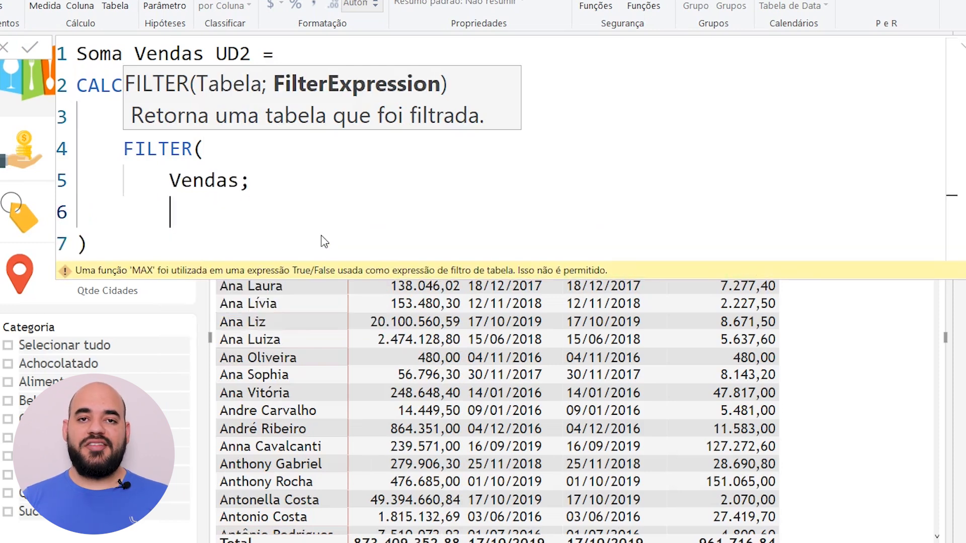
Set the FILTER condition to Vendas[Data Pedido] = MAX(Vendas[Data Pedido]).
text(data)
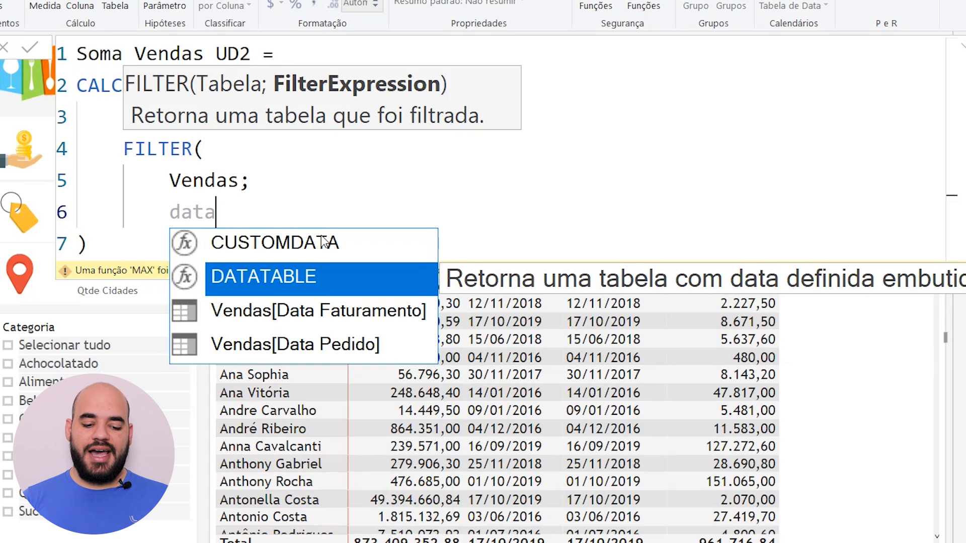
key(Down)
key(Down)
key(Tab)
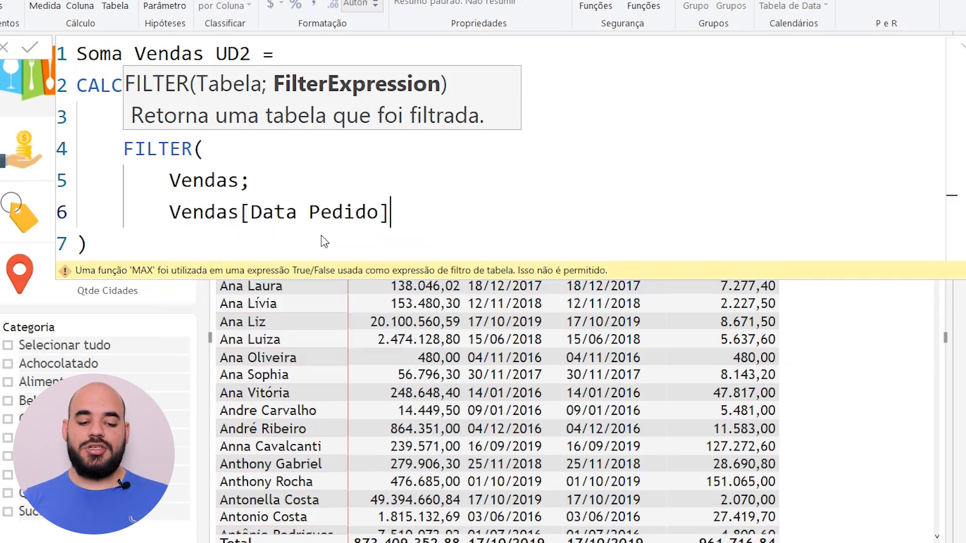
text(= max)
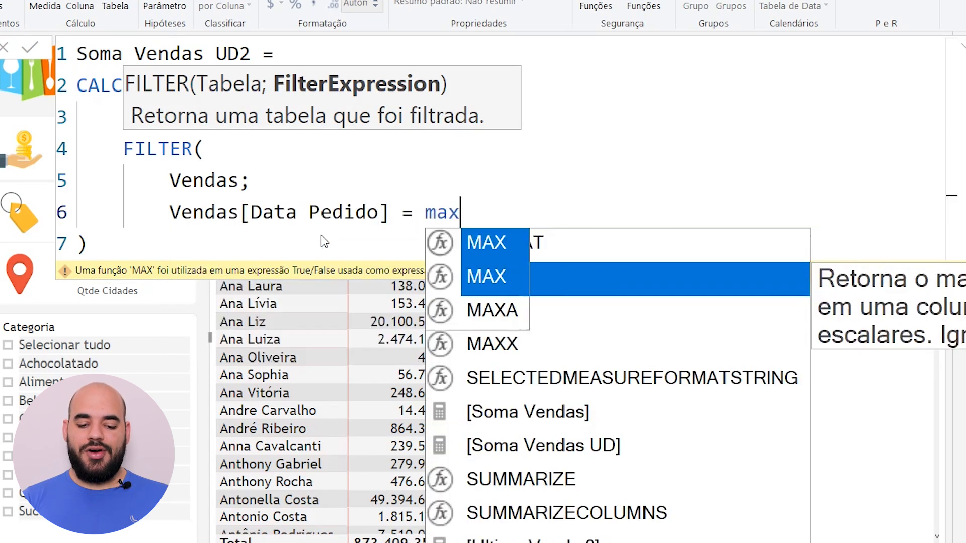
key(Tab)
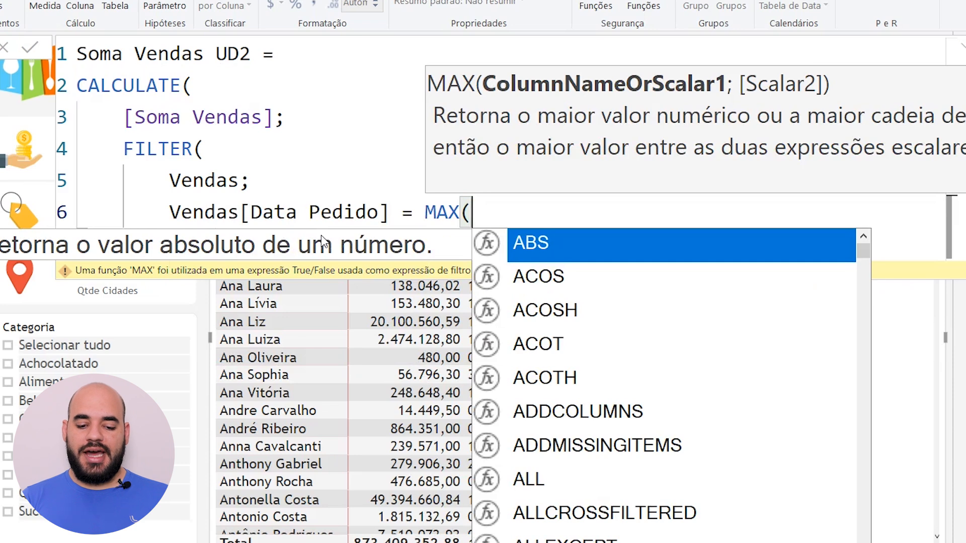
text(data)
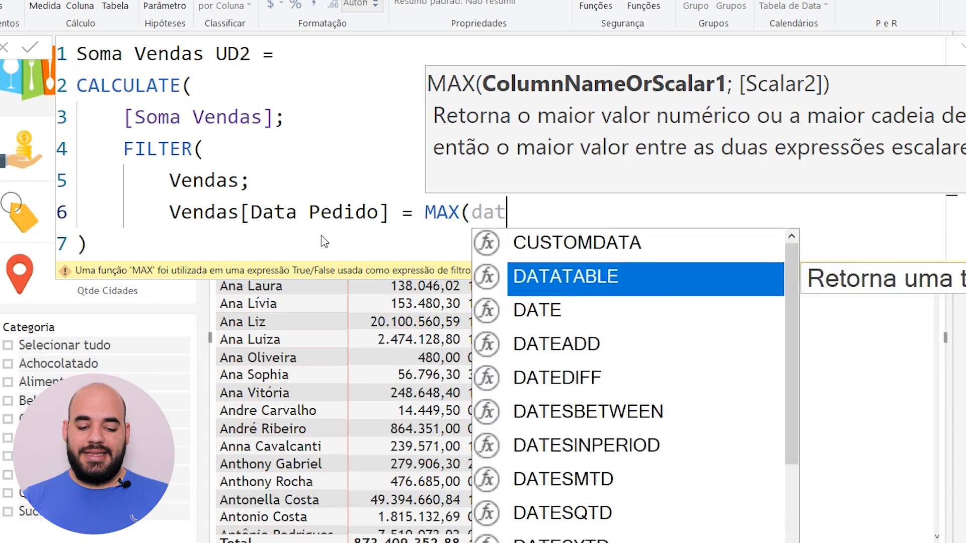
key(Down)
key(Down)
key(Down)
key(Tab)
text())
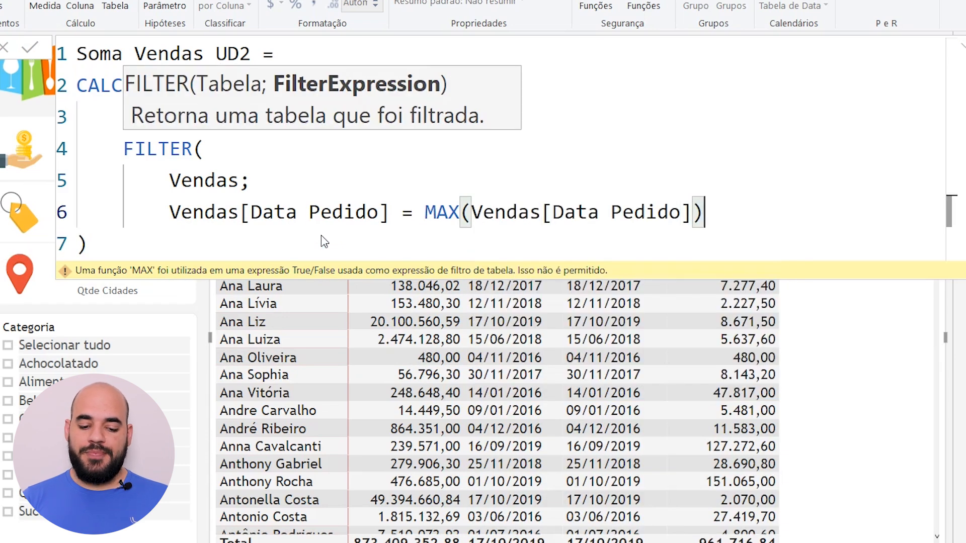
Close the FILTER function, save the Soma Vendas UD2 measure and add it to the seller matrix.
key(Return)
text())
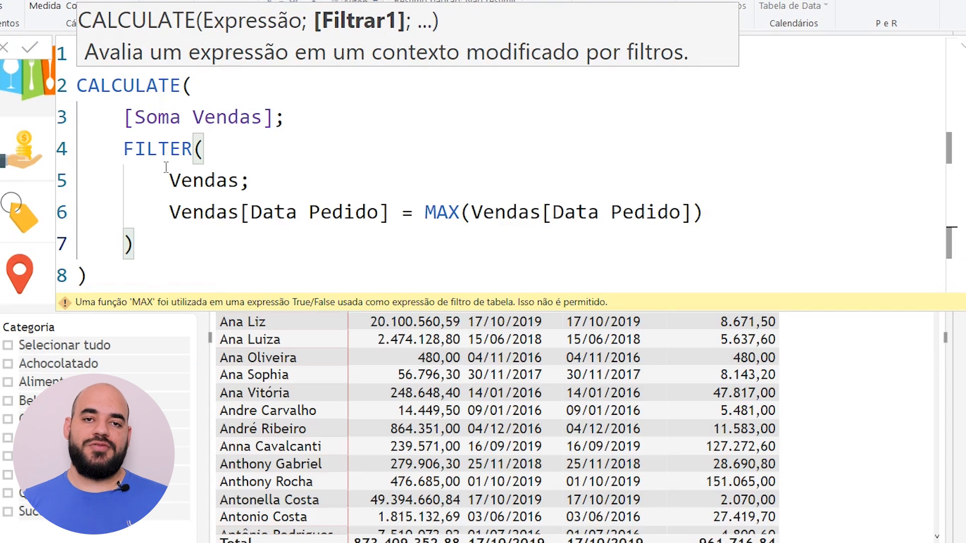
click(184, 260)
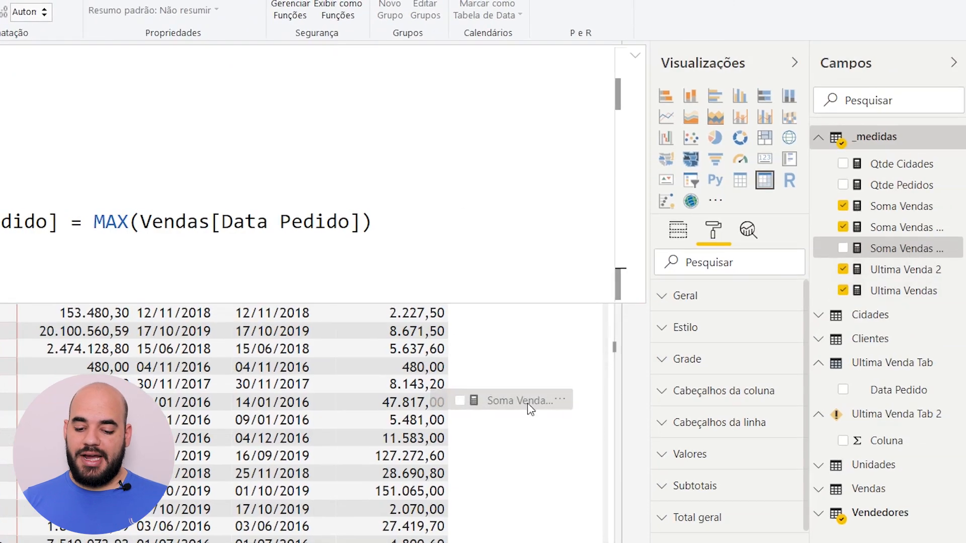
drag(529, 408, 528, 408)
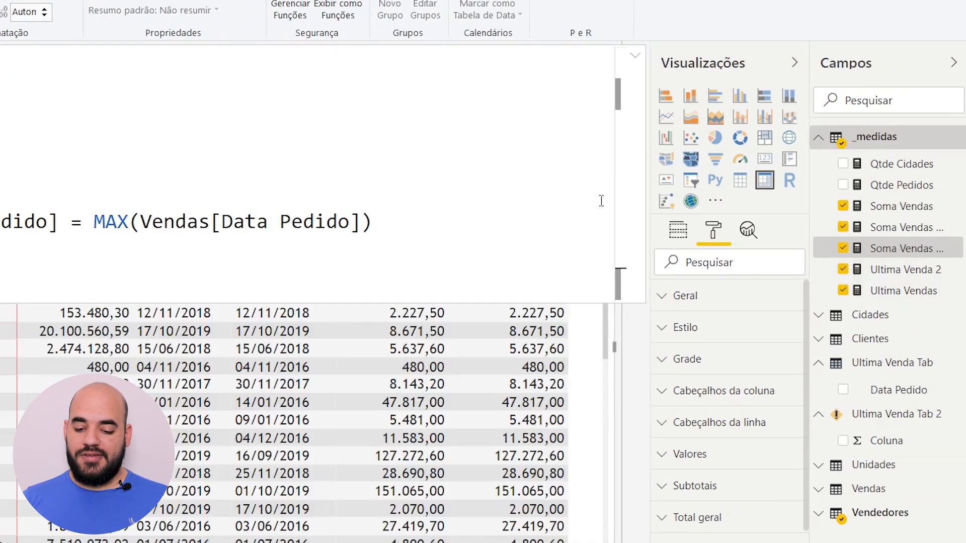